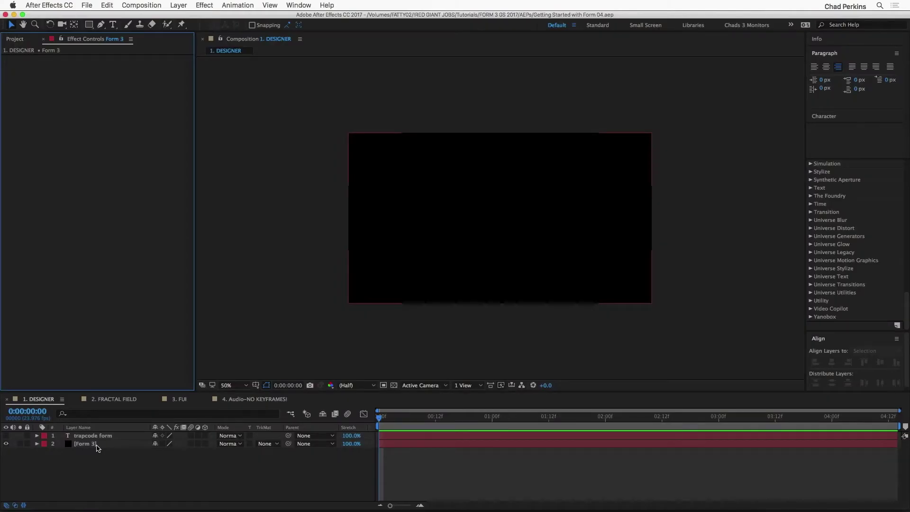
Apply the RG Trapcode Form effect to the Form 3 layer
click(89, 444)
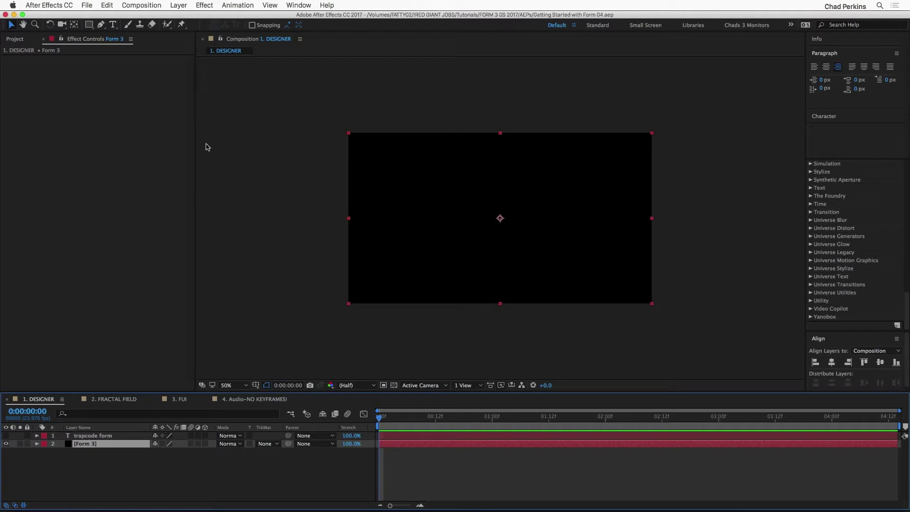
click(204, 5)
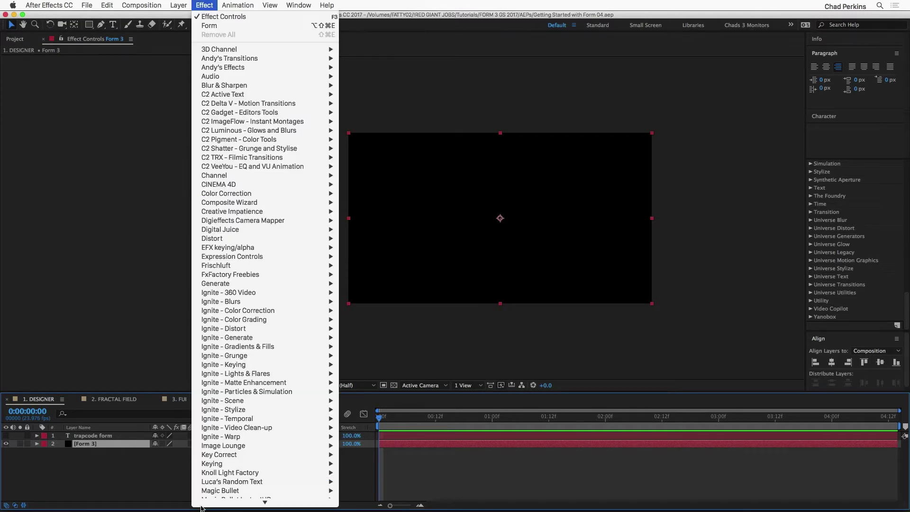
scroll(221, 497, down, 10)
mouse_move(246, 401)
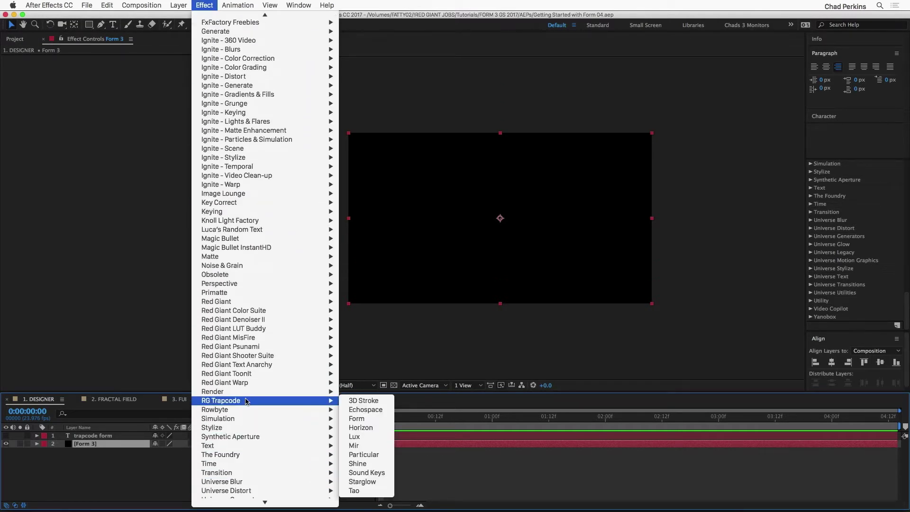
click(367, 418)
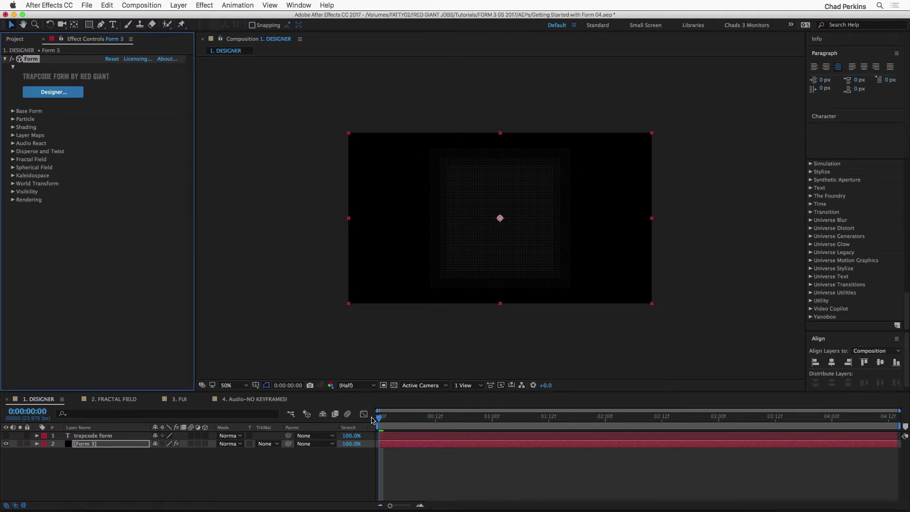
Open the Form Designer and load the Plasma Thing 1 preset from the Basics group
click(54, 92)
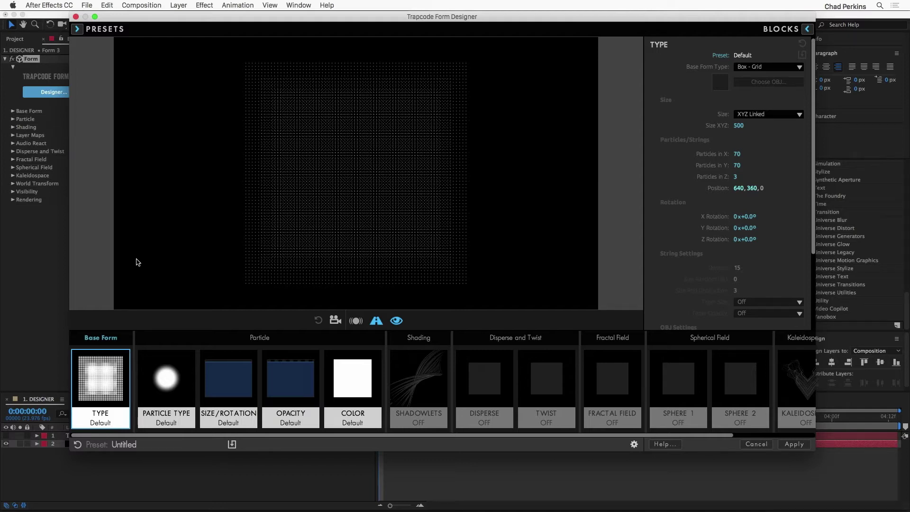
click(97, 30)
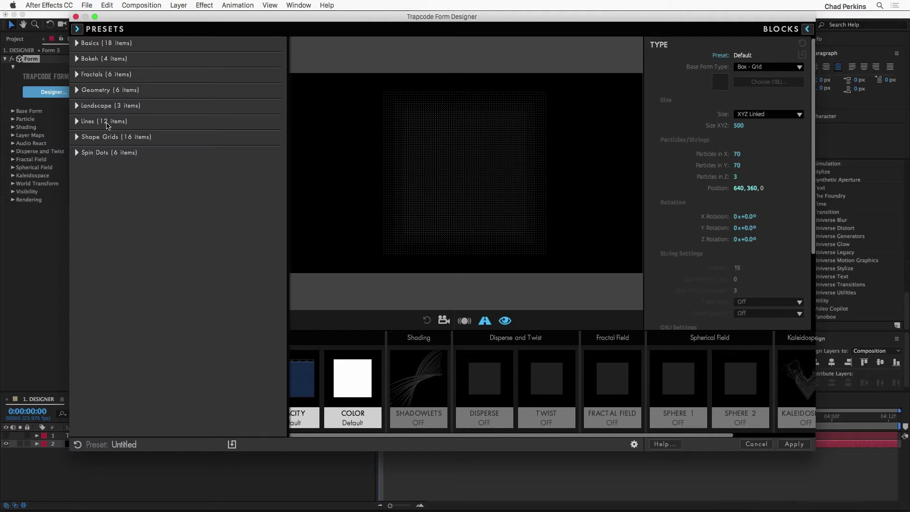
click(76, 43)
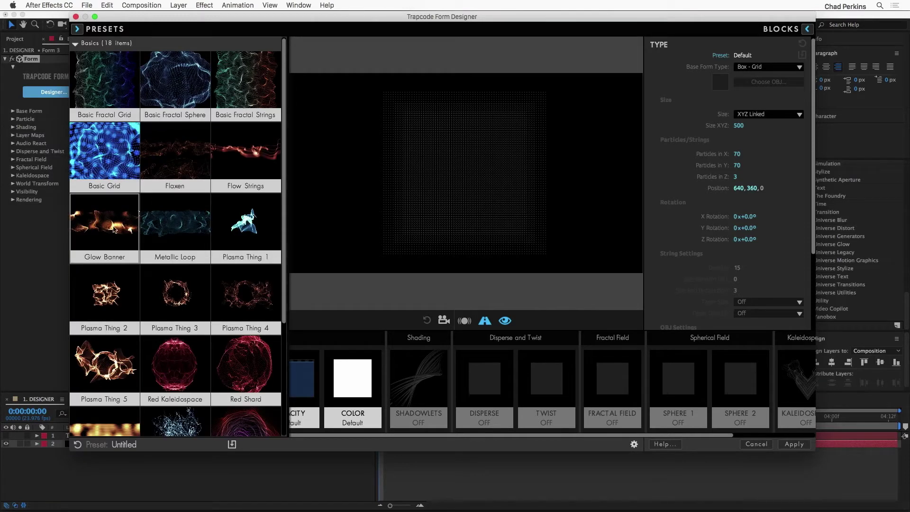
click(247, 243)
click(415, 266)
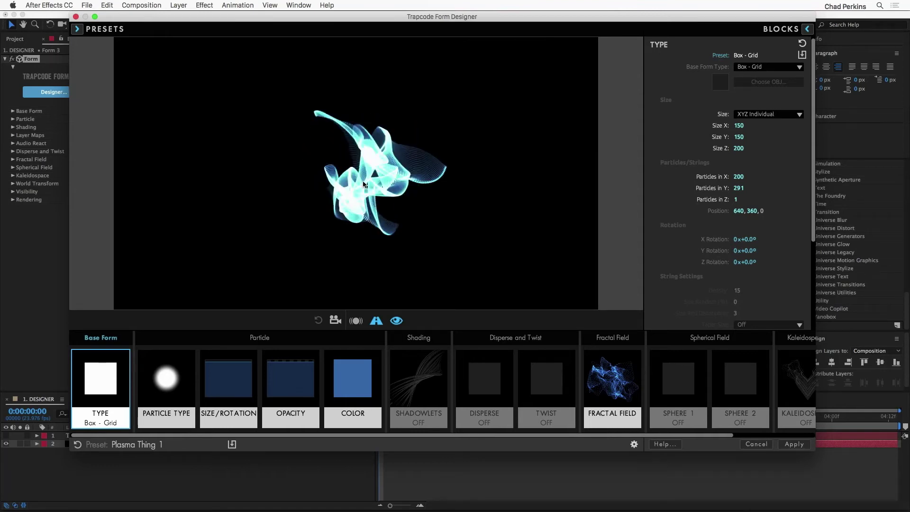
Load the Plasma Thing 5 preset and look through the remaining Basics presets
click(77, 30)
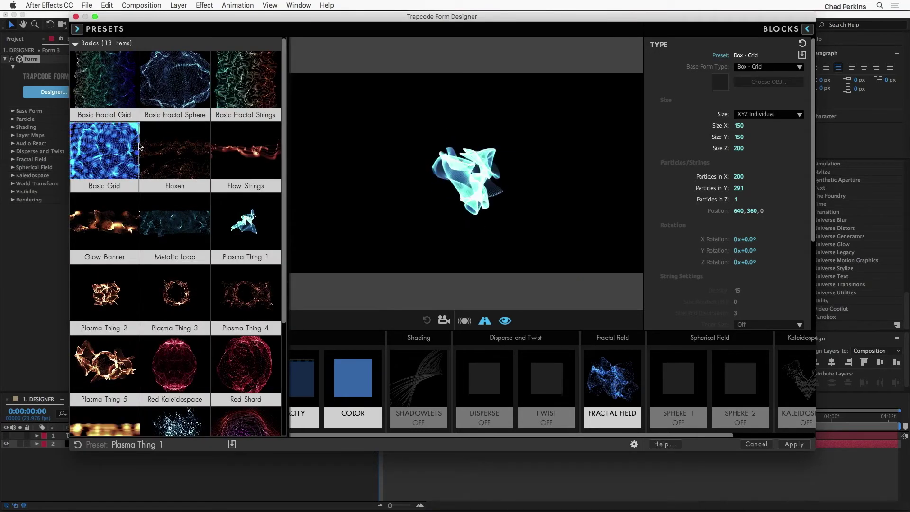
click(108, 367)
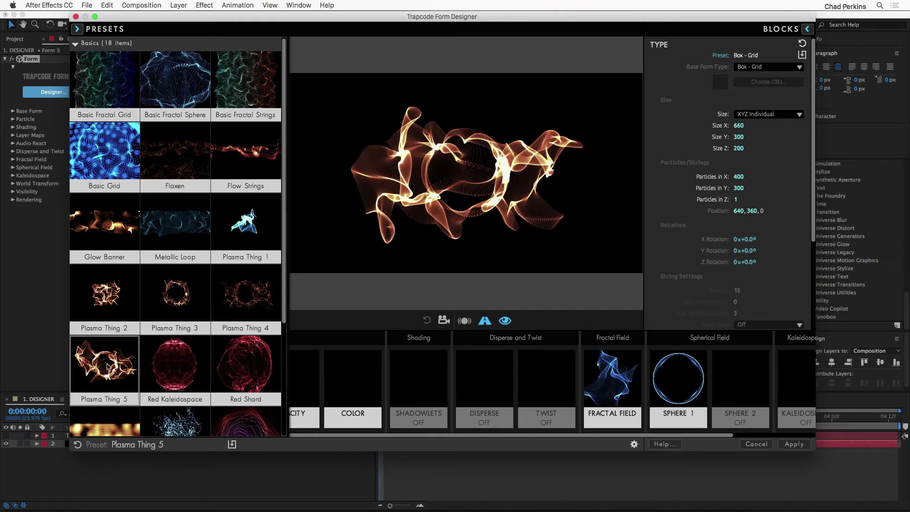
scroll(135, 349, down, 1)
scroll(135, 349, down, 3)
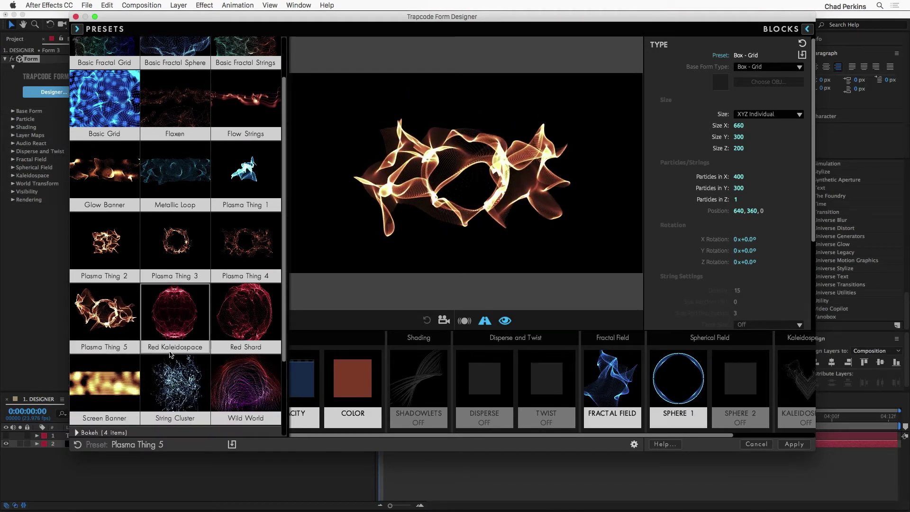
scroll(175, 360, up, 4)
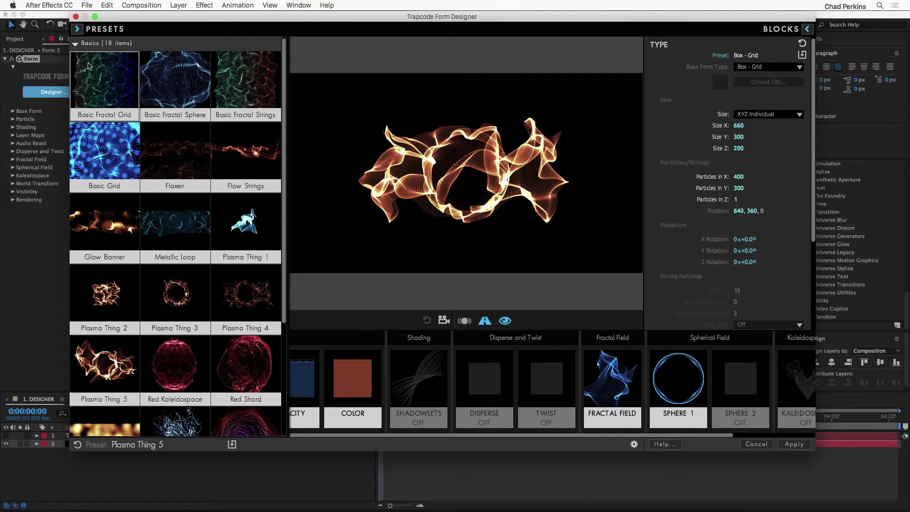
Try the Mapped Strings and Slashes 1 presets from the Lines group and settle on Streaklet Twist
click(76, 43)
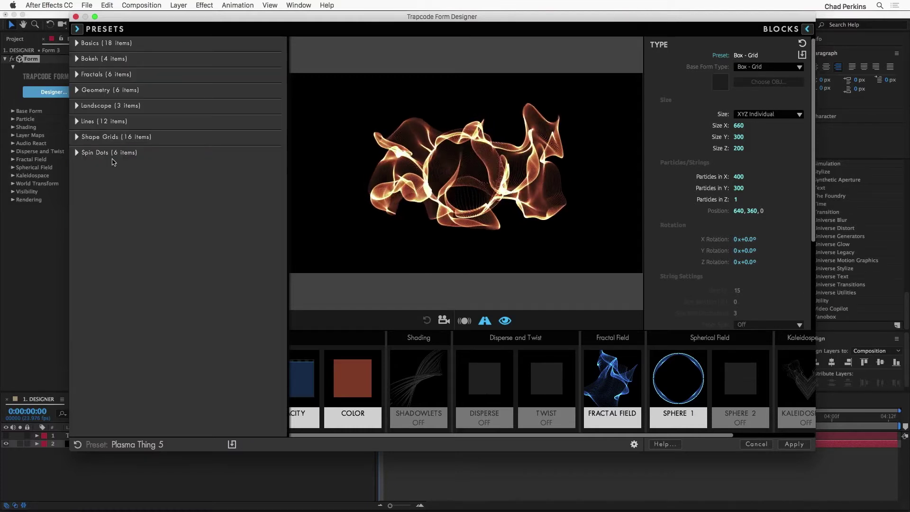
click(77, 122)
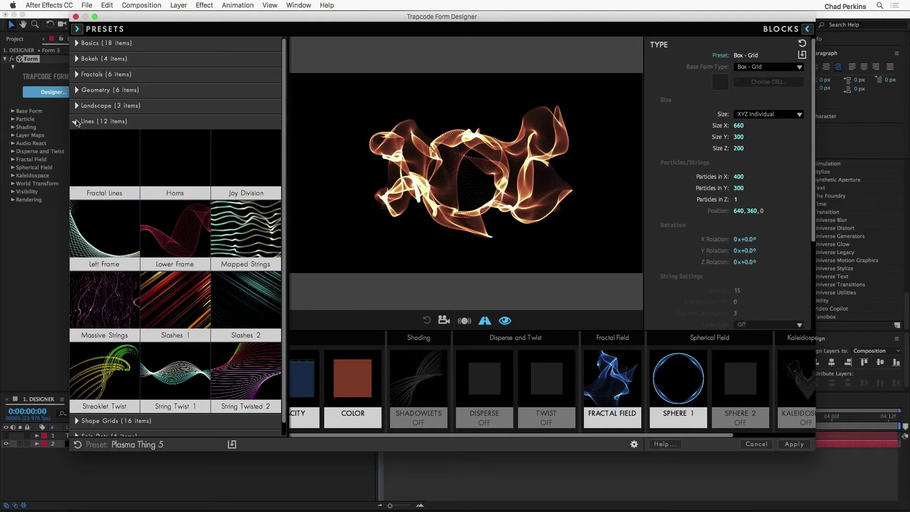
scroll(223, 243, down, 1)
click(224, 243)
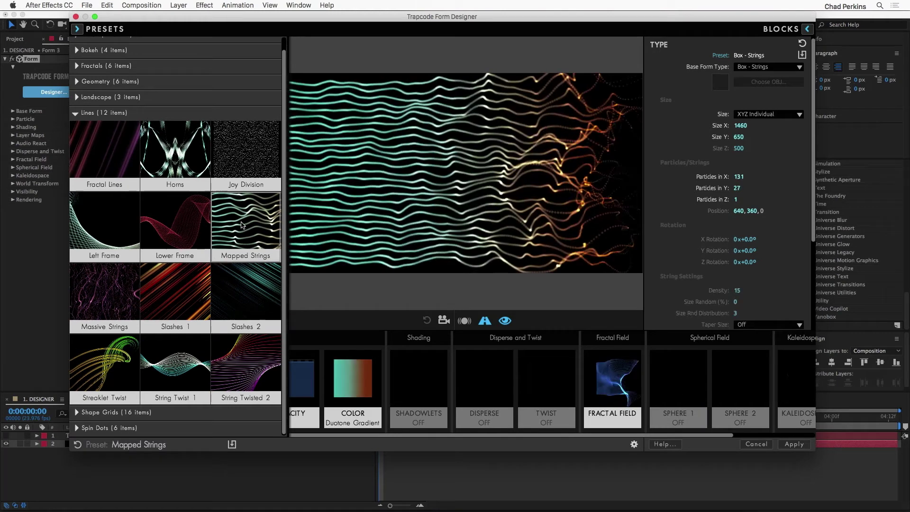
click(186, 295)
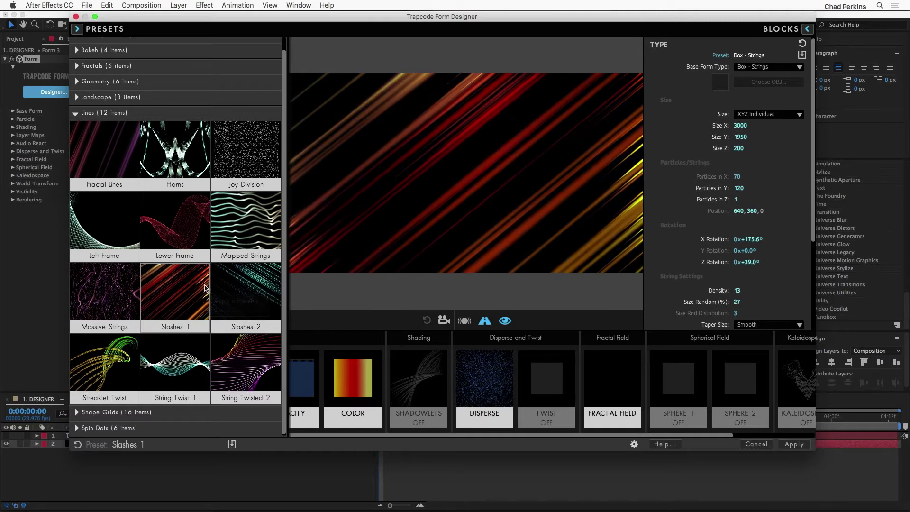
click(98, 368)
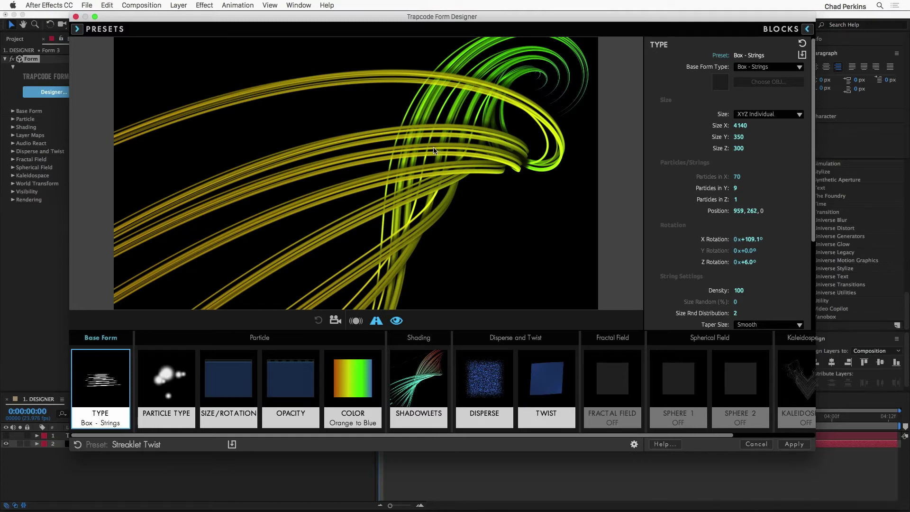
Set the Twist value of the streaklet strings to -3
click(551, 386)
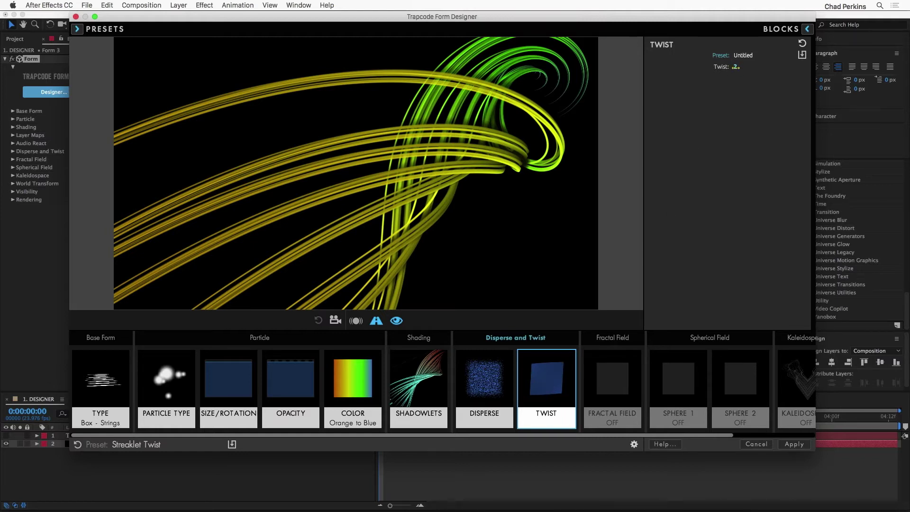
drag(736, 68, 718, 67)
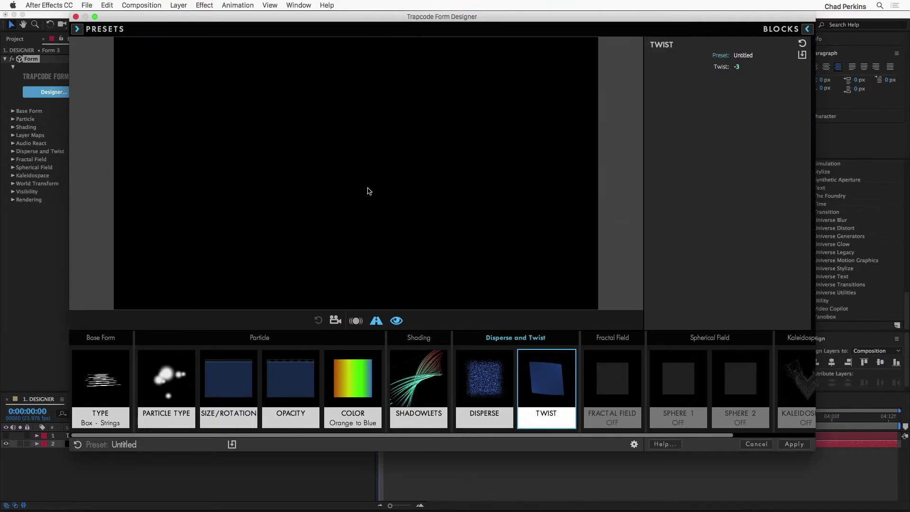
Apply the Desert Shadow color preset to the particles and remove the two in-between stops from its color ramp
click(357, 374)
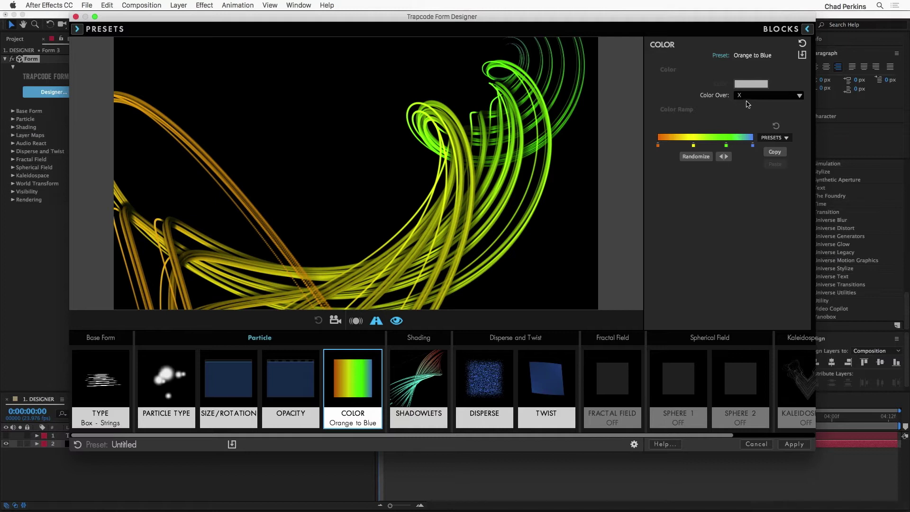
click(760, 53)
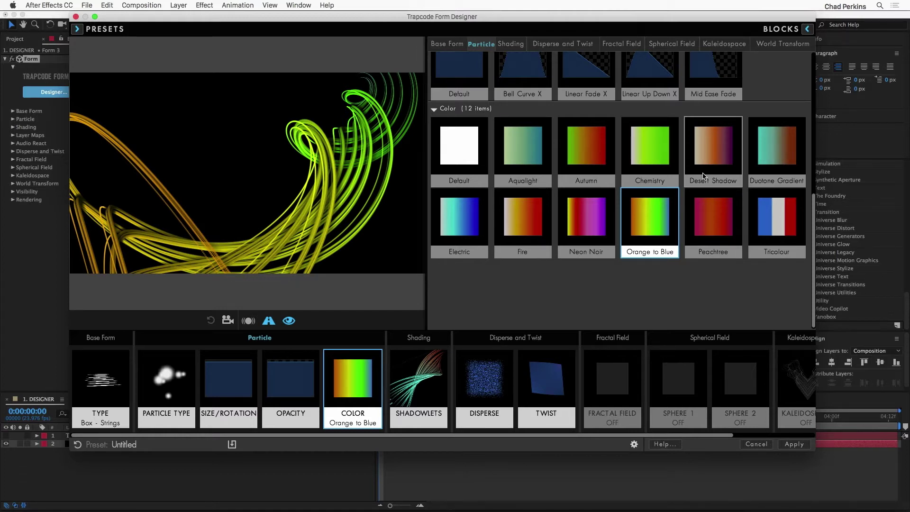
click(716, 153)
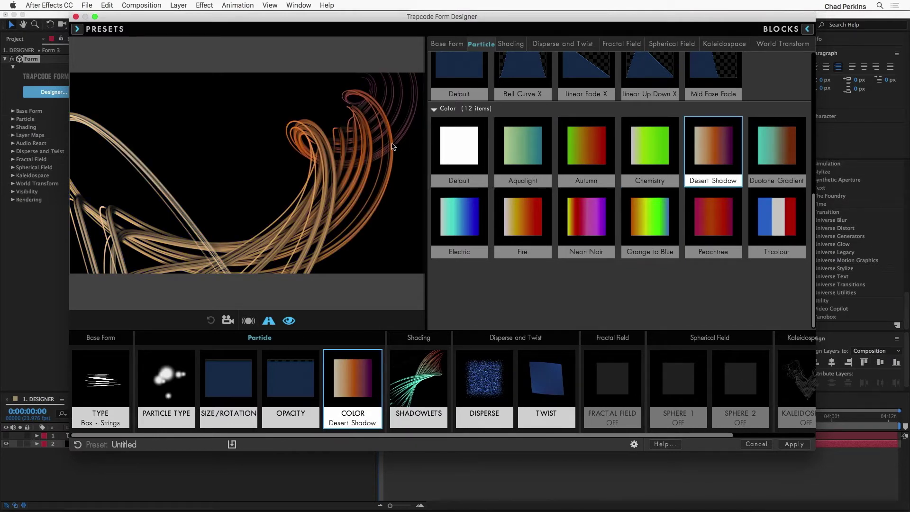
click(362, 163)
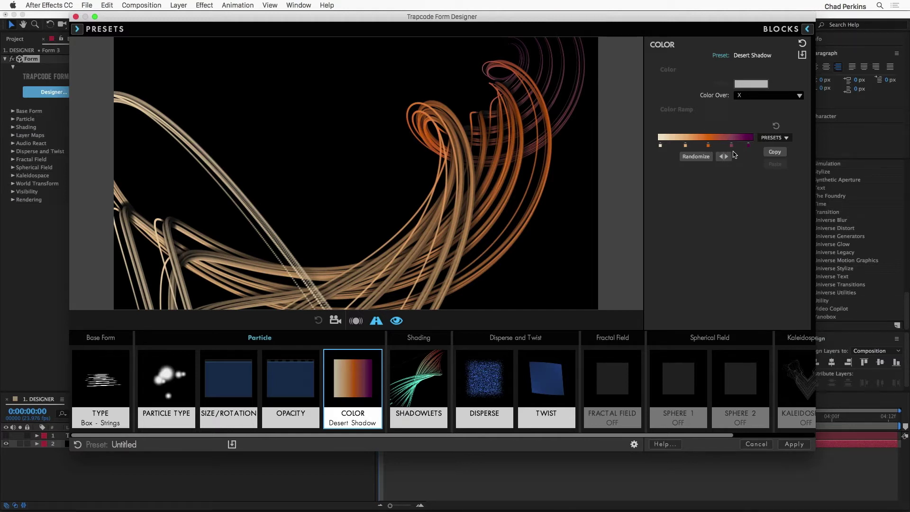
drag(732, 145, 732, 169)
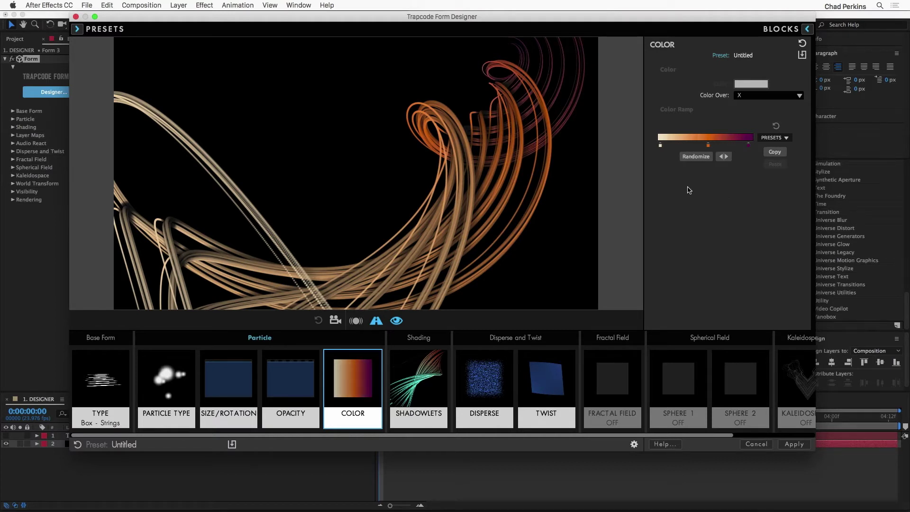
Brighten the color ramp's dark purple end stop to magenta and shift the orange stop closer to the pale end
double_click(749, 146)
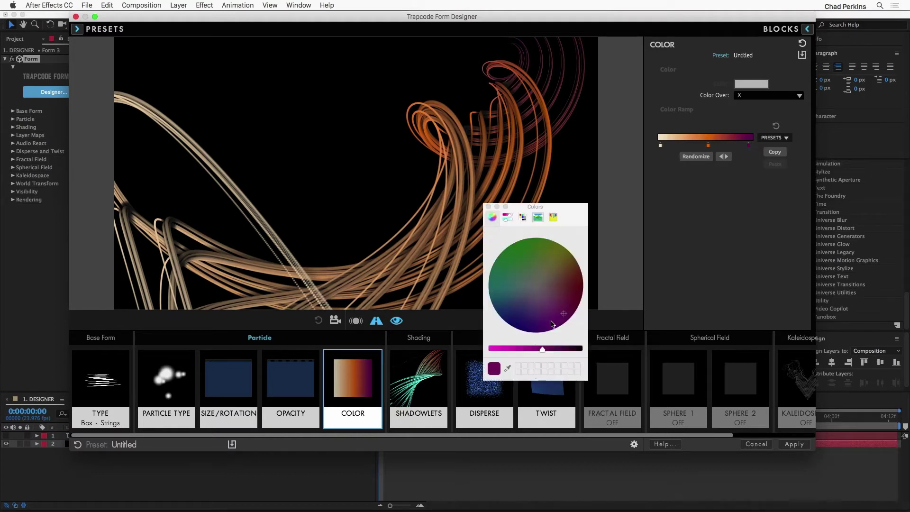
drag(533, 351, 501, 351)
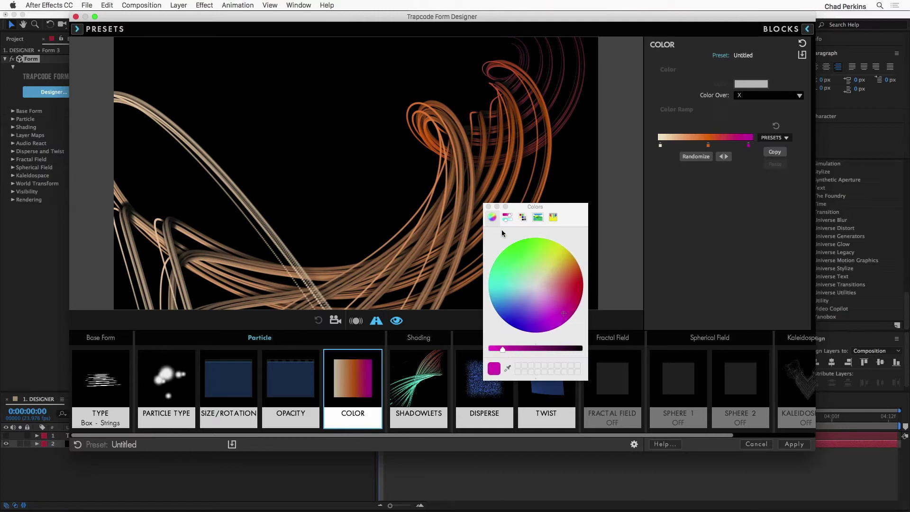
click(487, 207)
drag(708, 145, 689, 148)
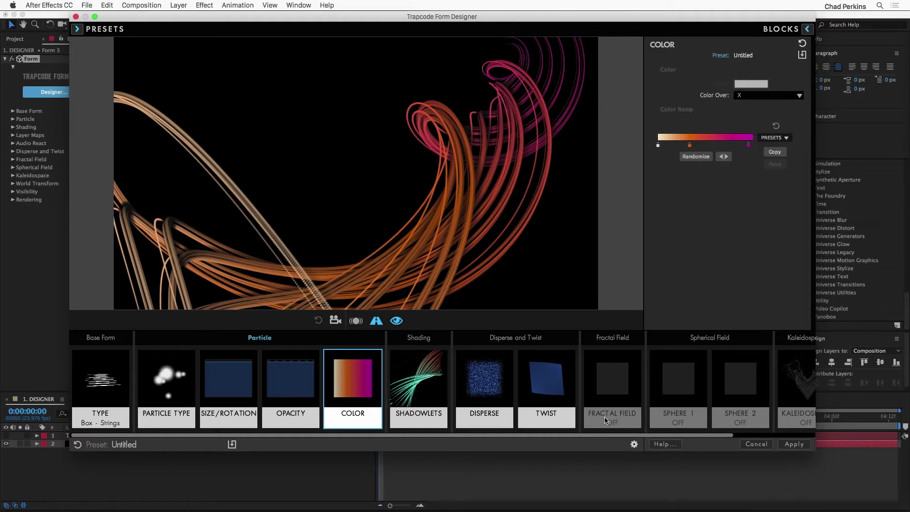
Distort the strings with the Fractal Field block by setting X Displace to 79
click(614, 381)
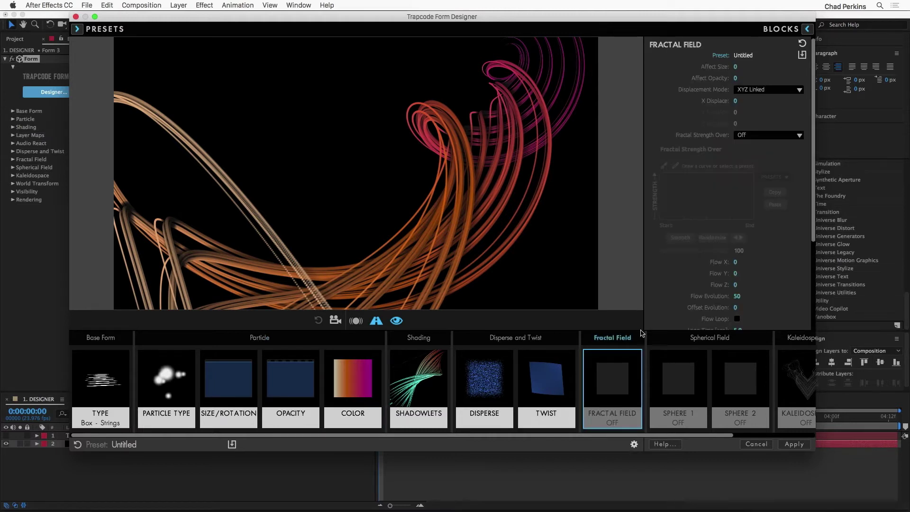
drag(735, 101, 744, 101)
drag(736, 100, 779, 101)
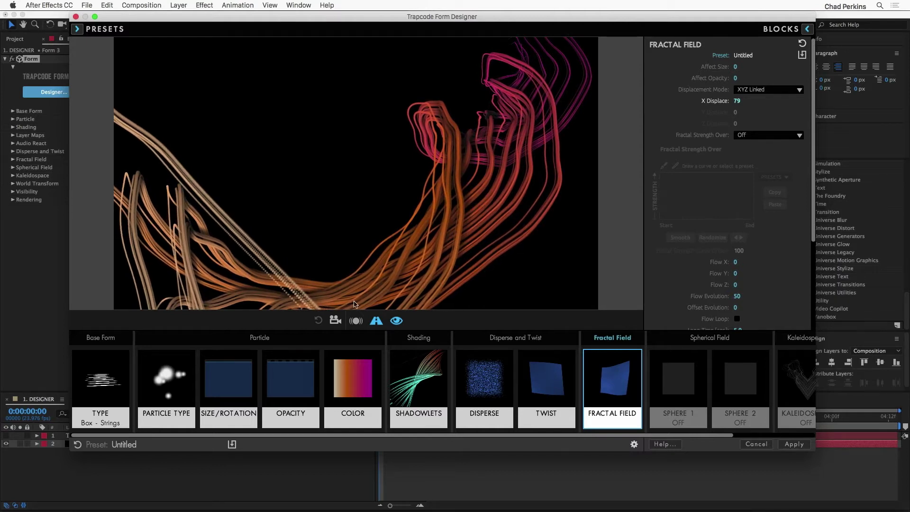
Orbit the strings in Camera Preview Mode and apply the finished design to the Form 3 layer
click(335, 320)
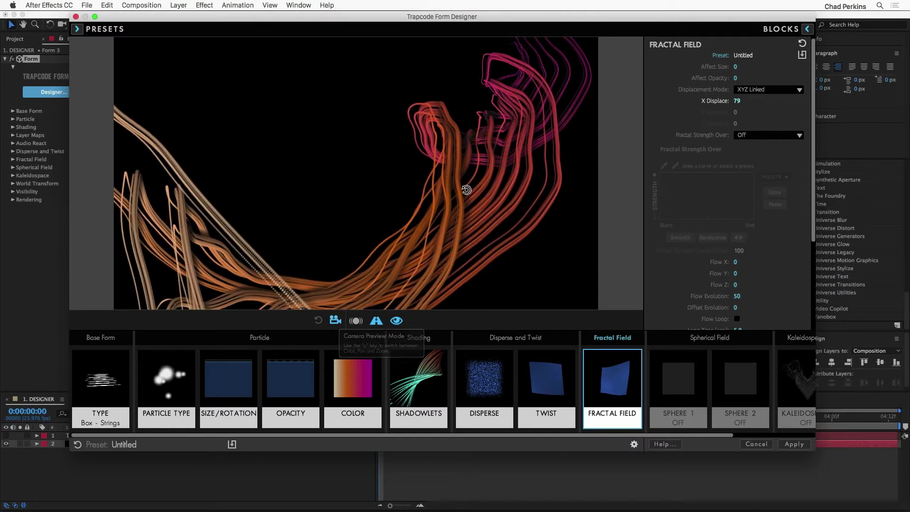
drag(406, 121, 446, 149)
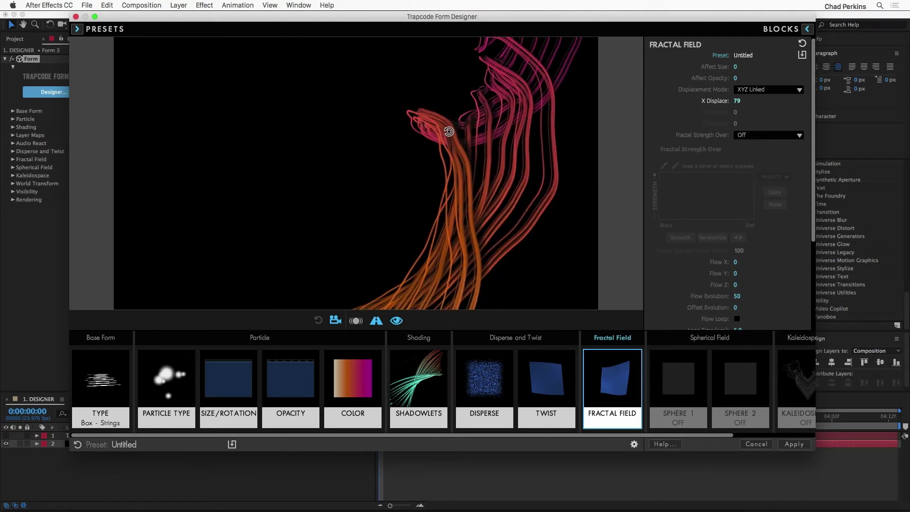
click(794, 444)
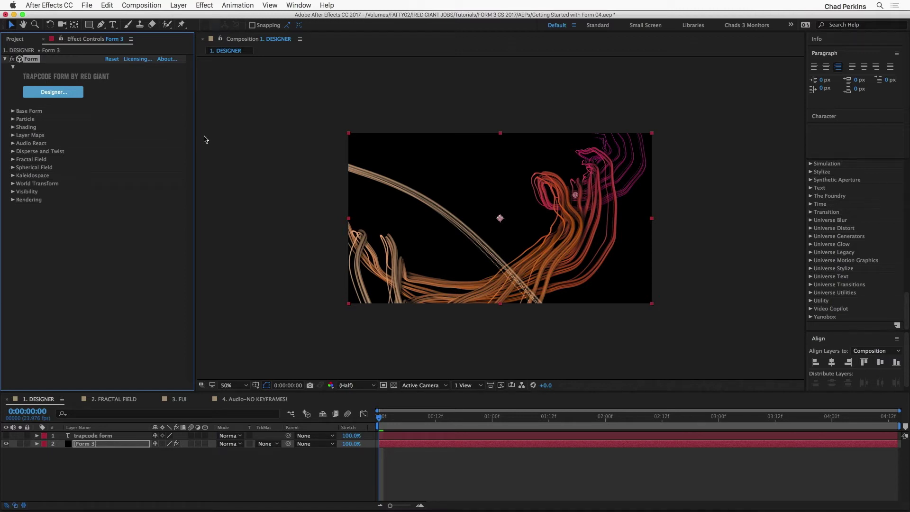
Add a two-node 50mm camera to the 1. DESIGNER composition with the default settings
right_click(189, 468)
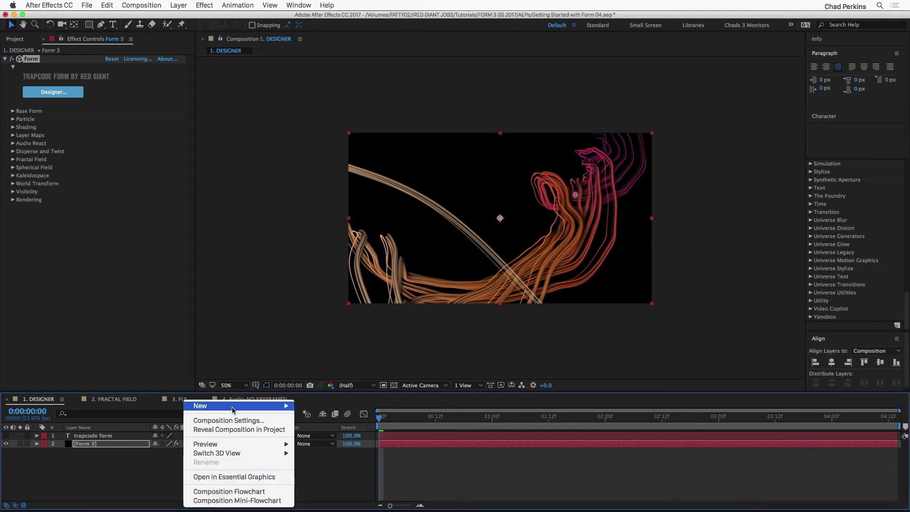
mouse_move(232, 407)
click(337, 448)
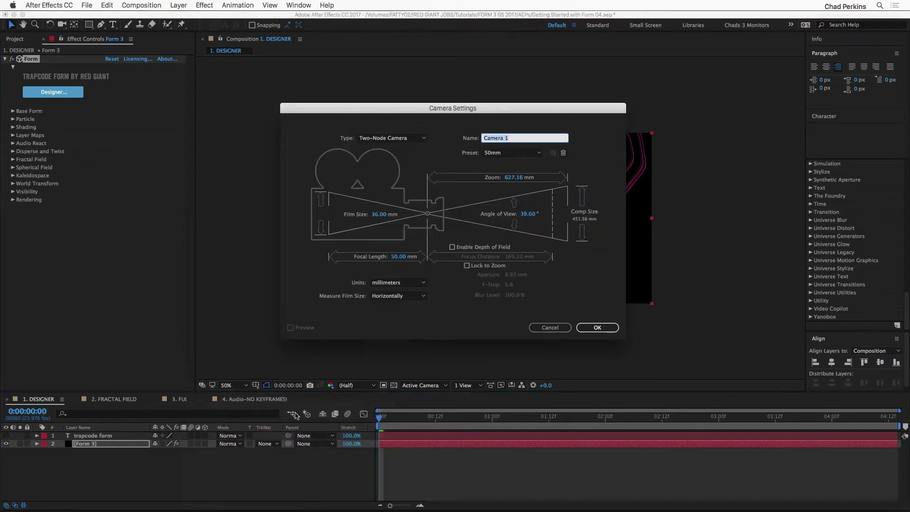
key(Return)
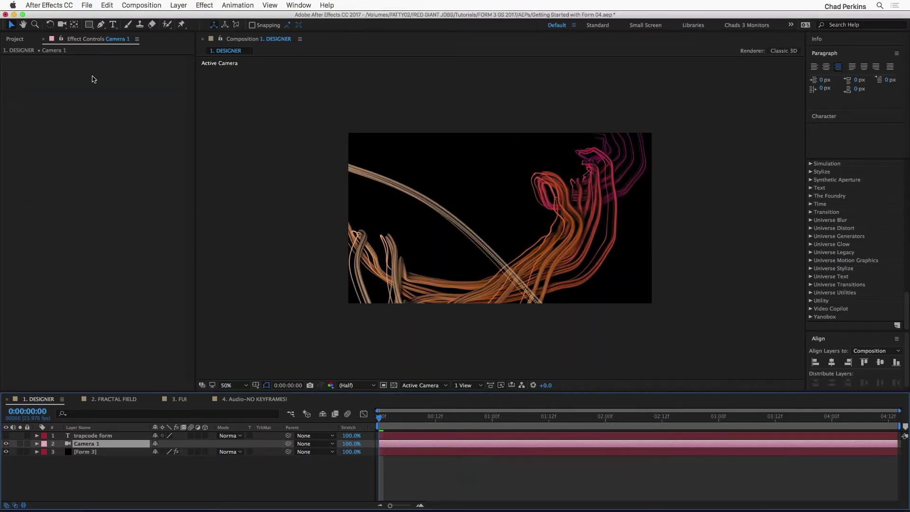
Orbit the 1. DESIGNER camera slightly so the strings sweep along the lower edge and up the frame's right side
click(62, 24)
mouse_move(474, 247)
mouse_down()
mouse_move(469, 262)
mouse_move(471, 243)
mouse_move(473, 250)
mouse_up()
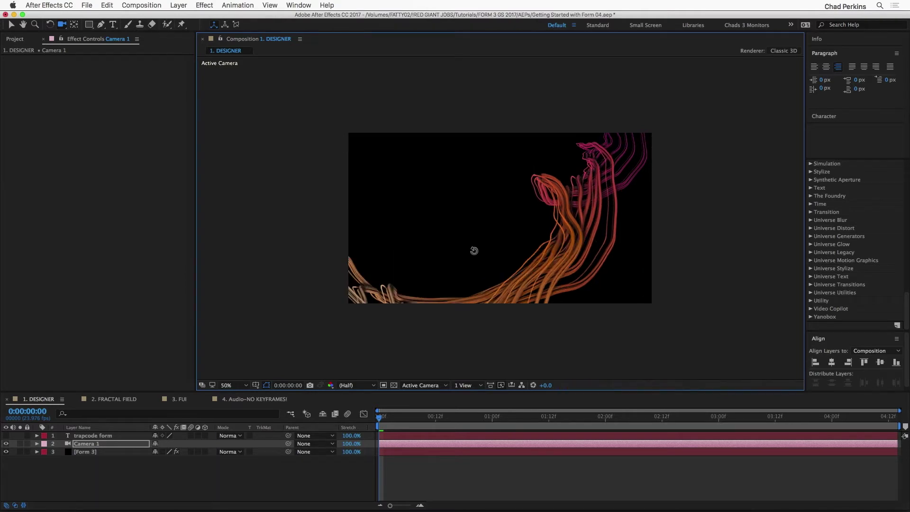
Reduce the Fractal Field Displace of the Form 3 layer to 50
click(100, 451)
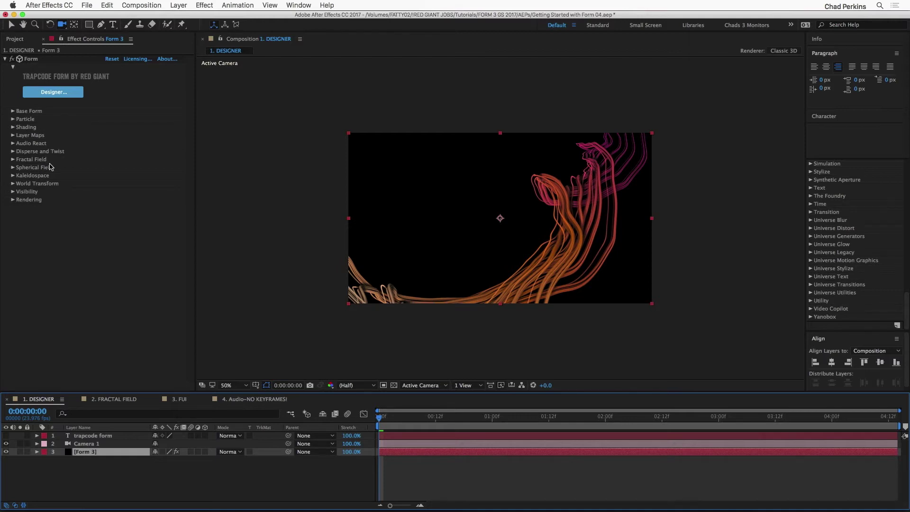
click(13, 160)
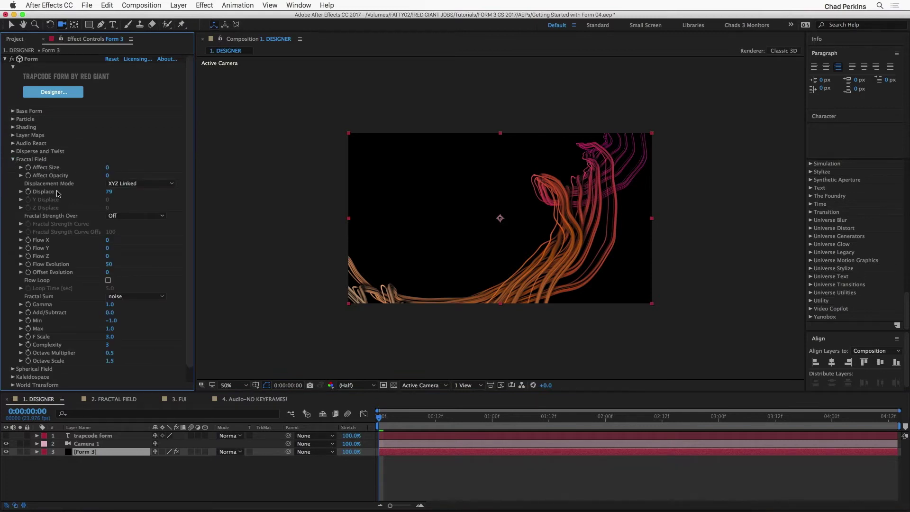
click(109, 192)
key(Return)
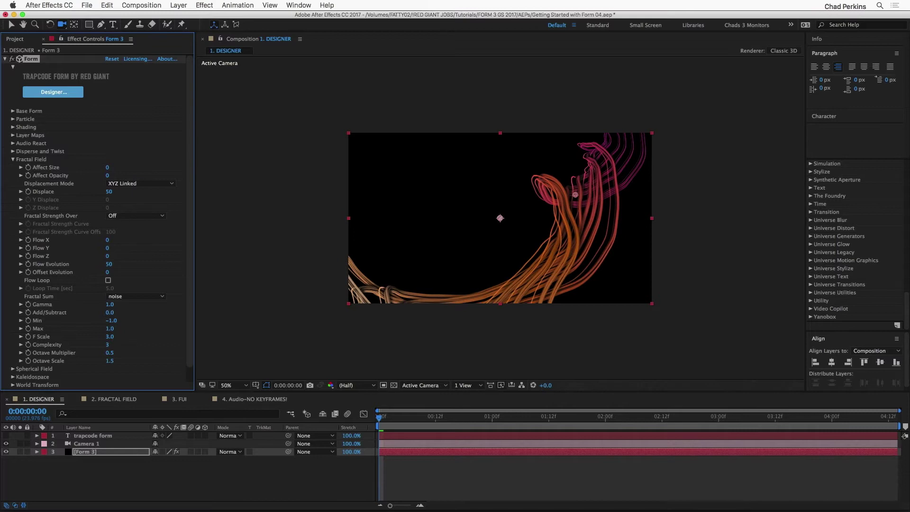
click(13, 160)
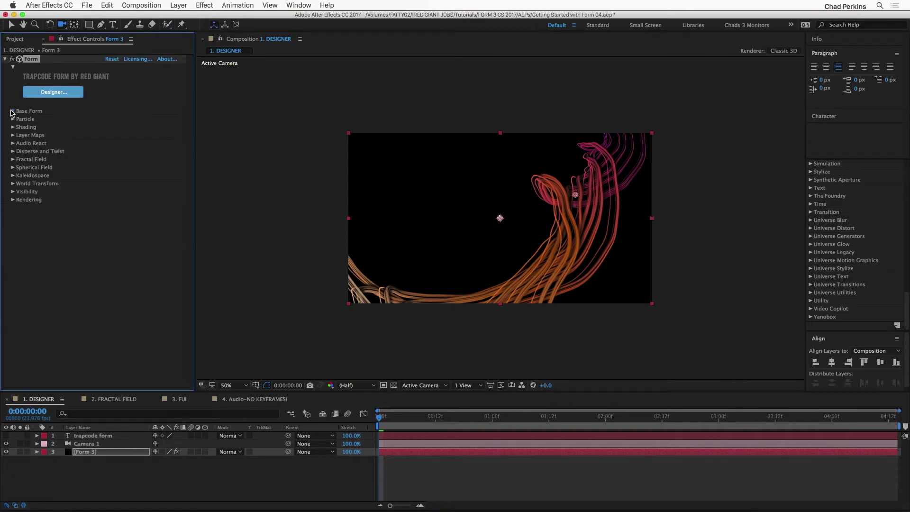
Set the Base Form's Size X to 3540 and make the trapcode form text layer visible
click(13, 111)
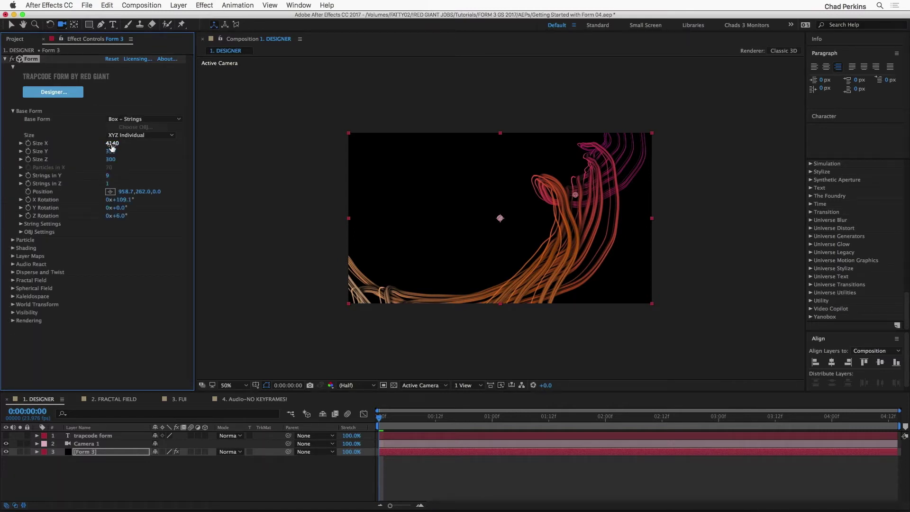
drag(110, 144, 90, 153)
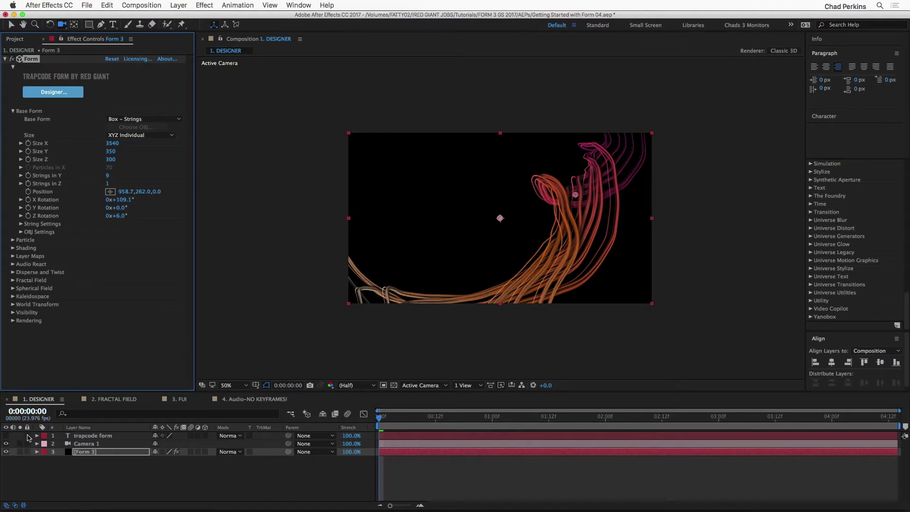
click(7, 436)
click(140, 482)
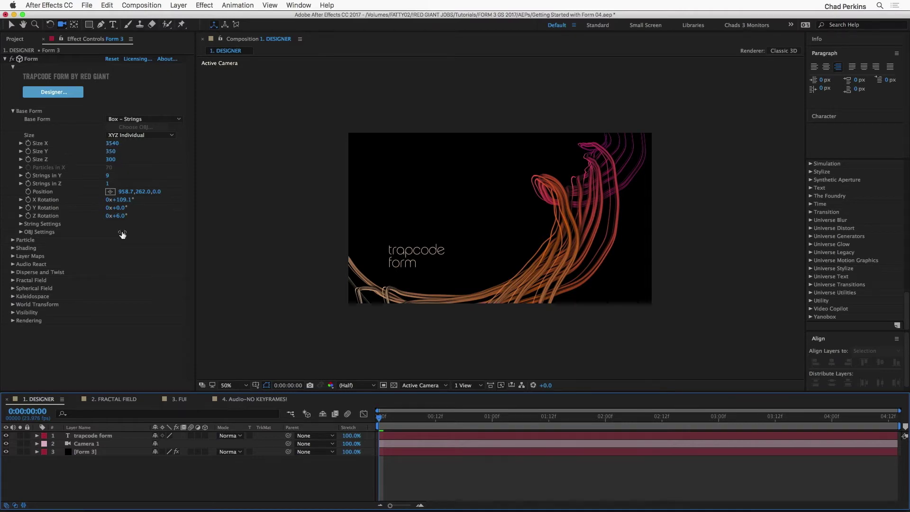
Open the 2. FRACTAL FIELD composition and add a two-node 50mm camera with the default settings
click(112, 399)
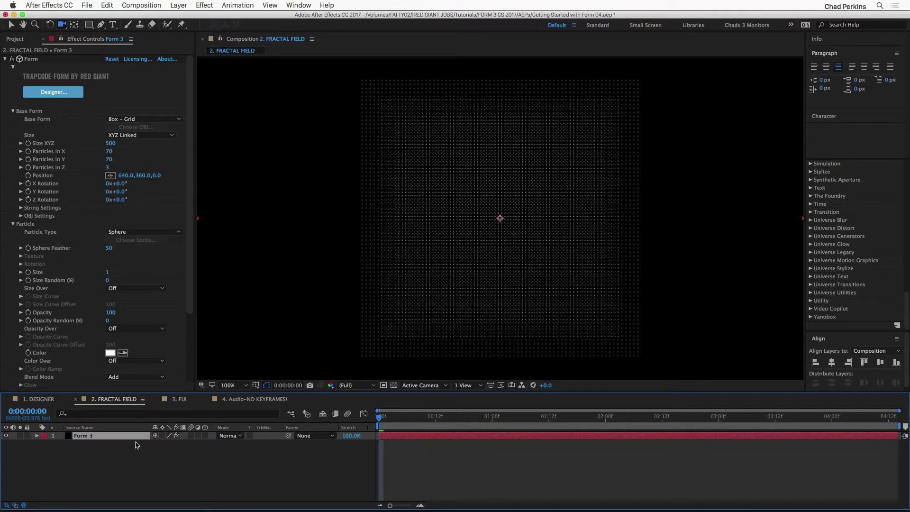
right_click(120, 458)
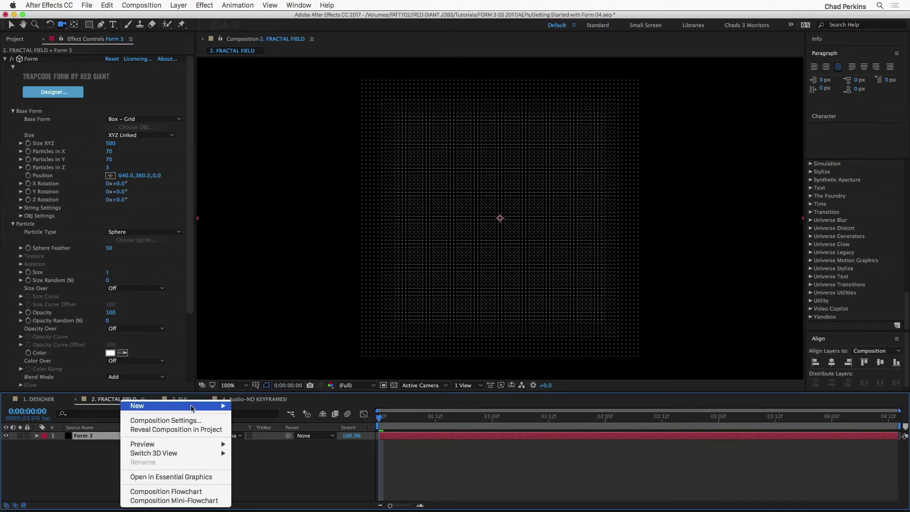
mouse_move(221, 406)
click(256, 448)
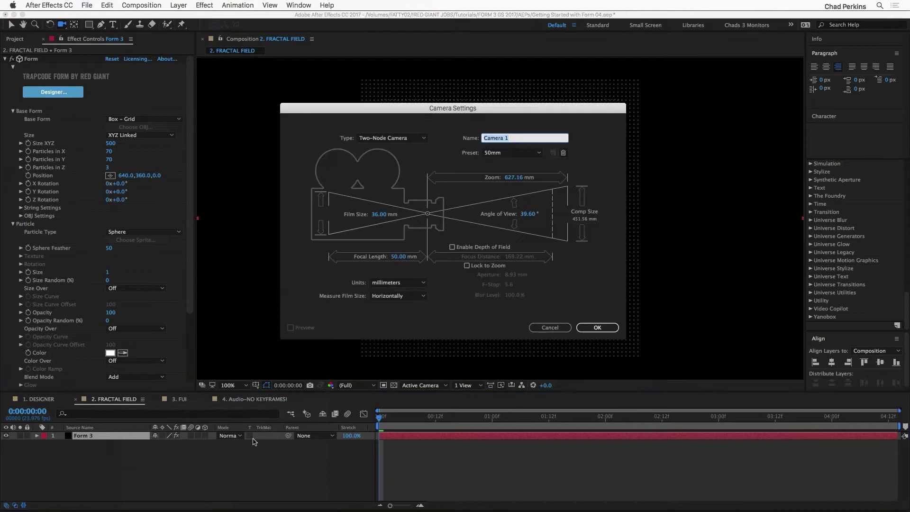
key(Return)
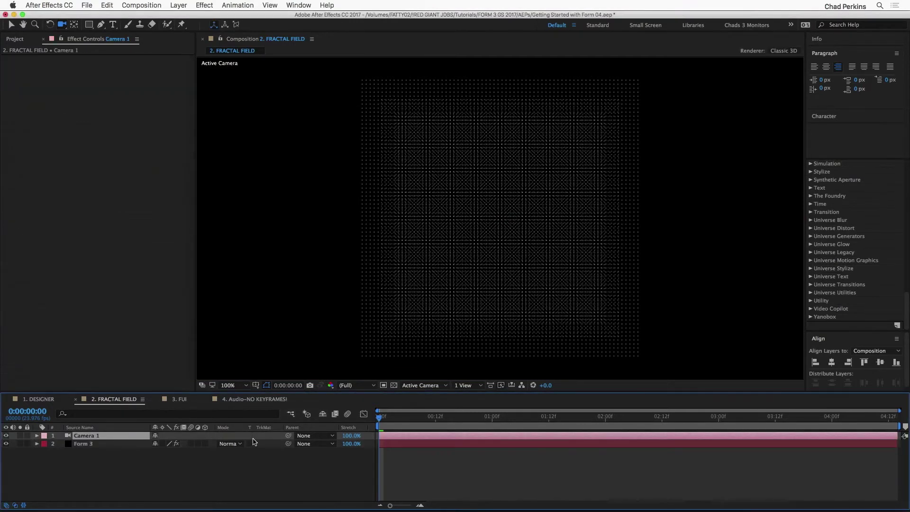
Orbit and zoom around the Form 3 grid to examine how its particle layers are spaced in depth
click(96, 444)
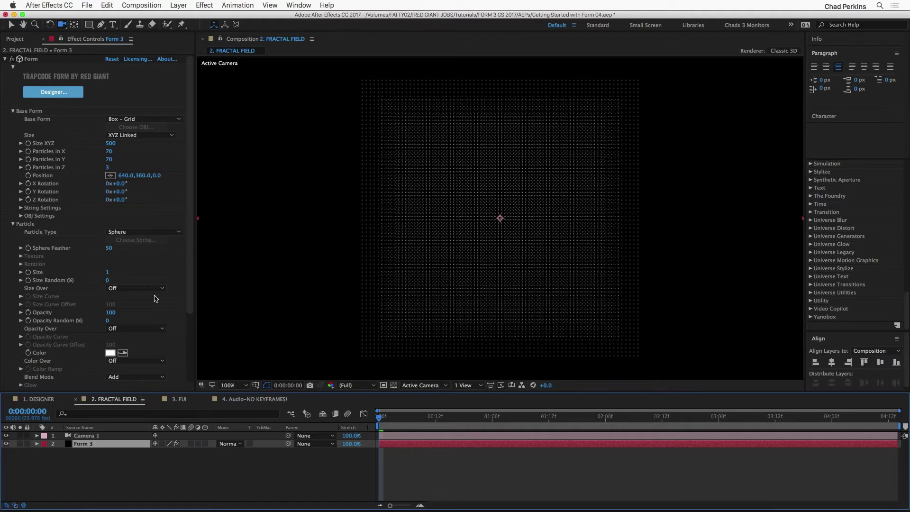
drag(317, 194, 441, 208)
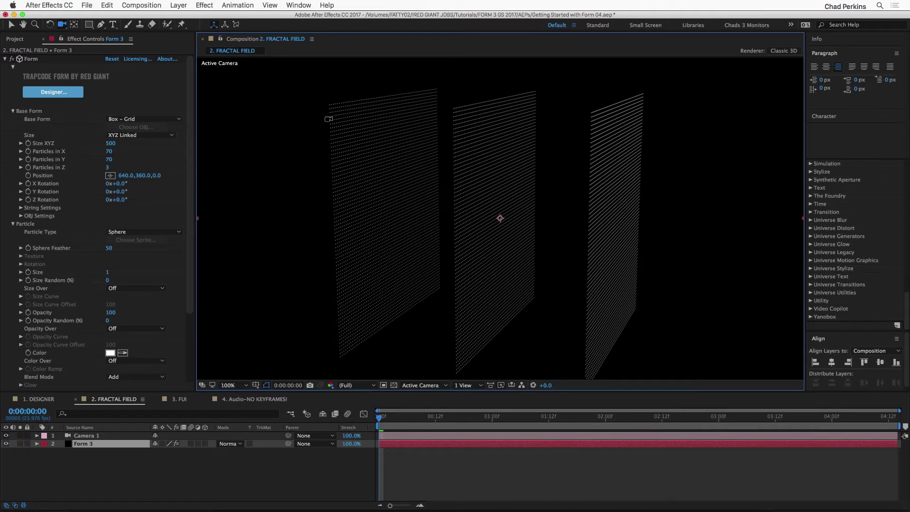
drag(370, 170, 407, 175)
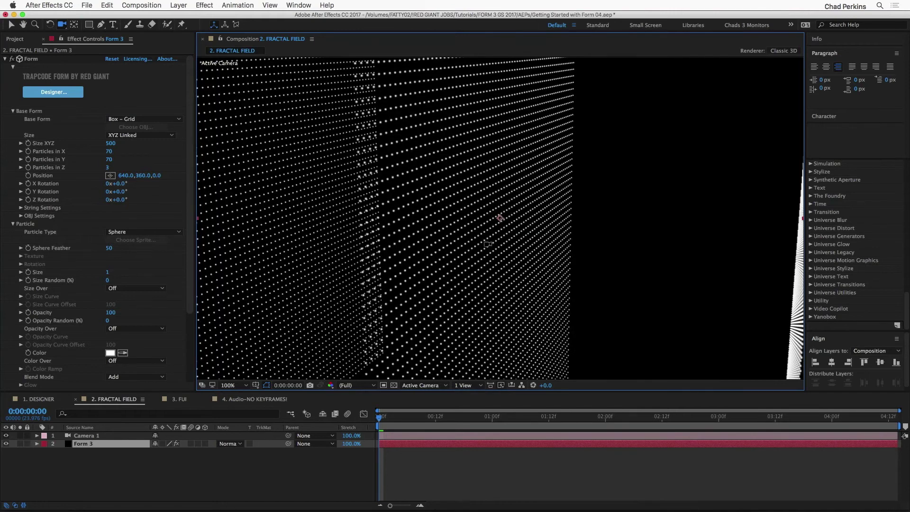
drag(488, 244, 473, 262)
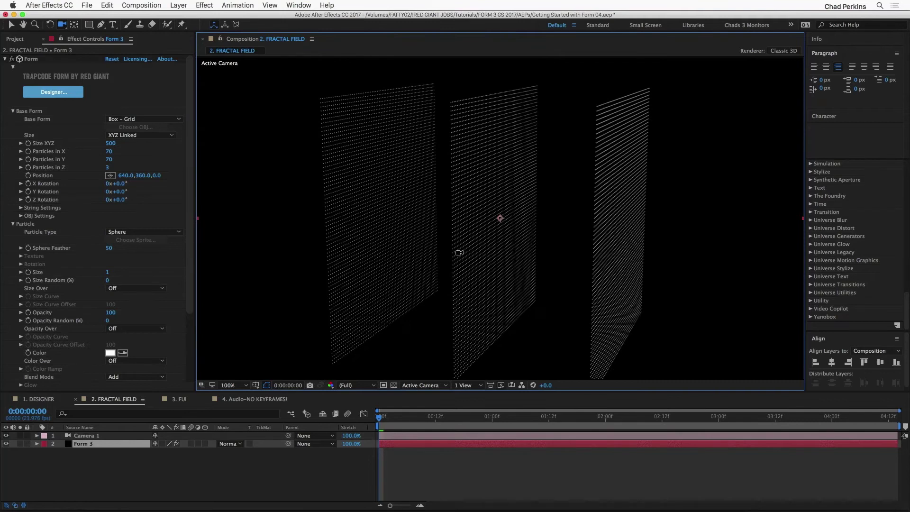
Set the Form 3 grid's Particles in Z to 5 and its Size XYZ to 570
click(107, 167)
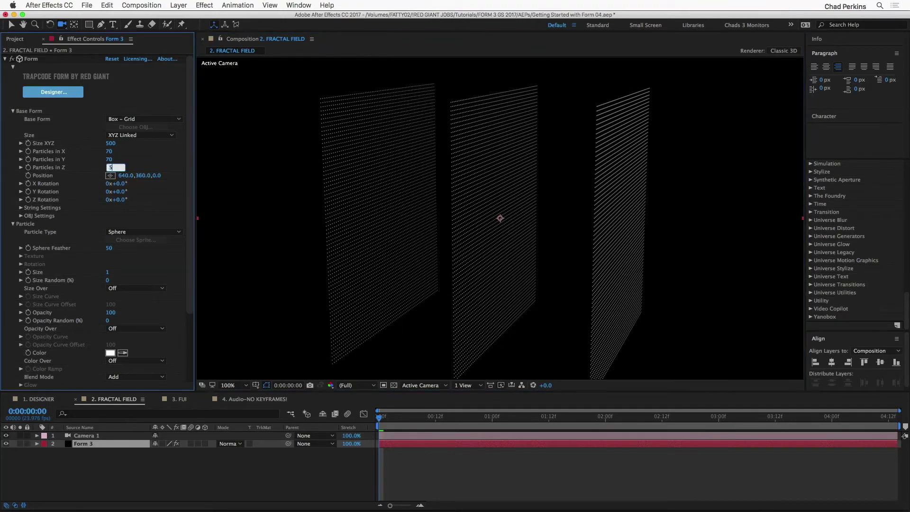
text(5)
key(Return)
click(545, 177)
mouse_move(545, 176)
mouse_down()
mouse_move(582, 172)
mouse_move(538, 177)
mouse_up()
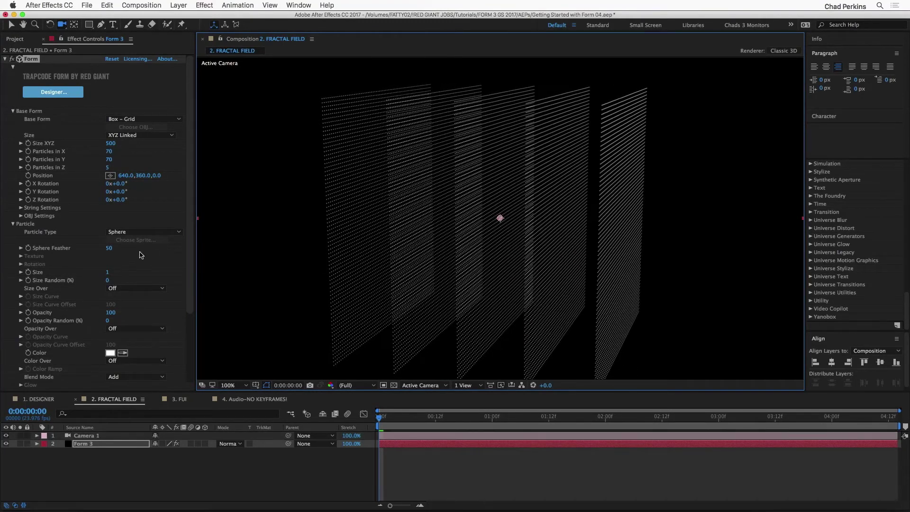
mouse_move(111, 146)
mouse_down()
mouse_move(96, 150)
mouse_move(120, 150)
mouse_up()
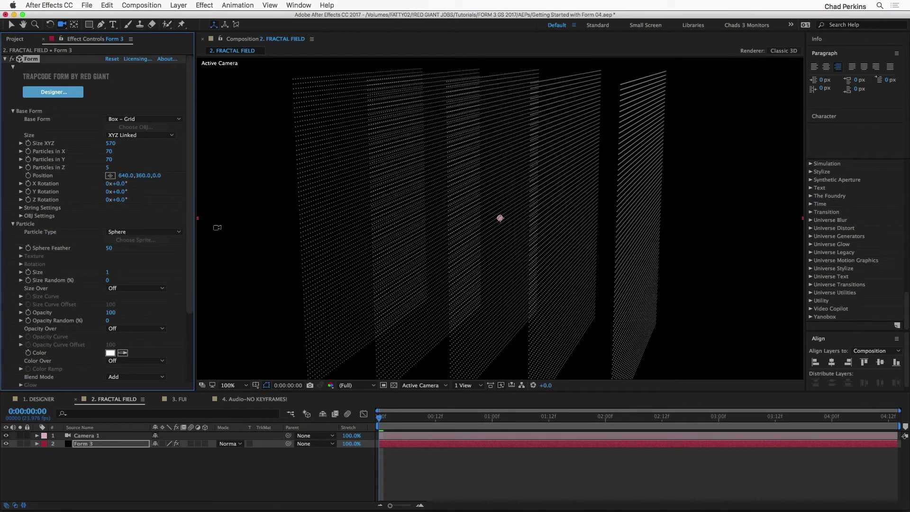
Delete Camera 1 from the composition and reduce the Form 3 grid's Particles in Z to 1
click(101, 437)
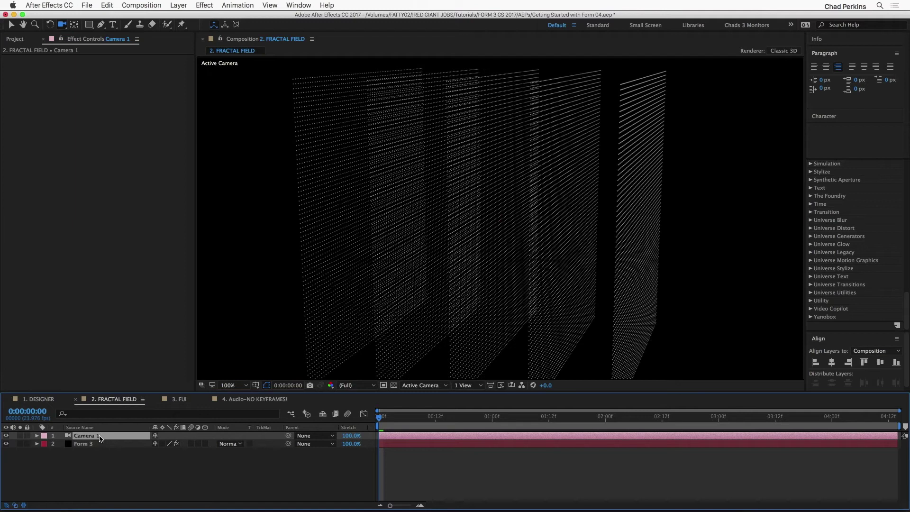
key(Delete)
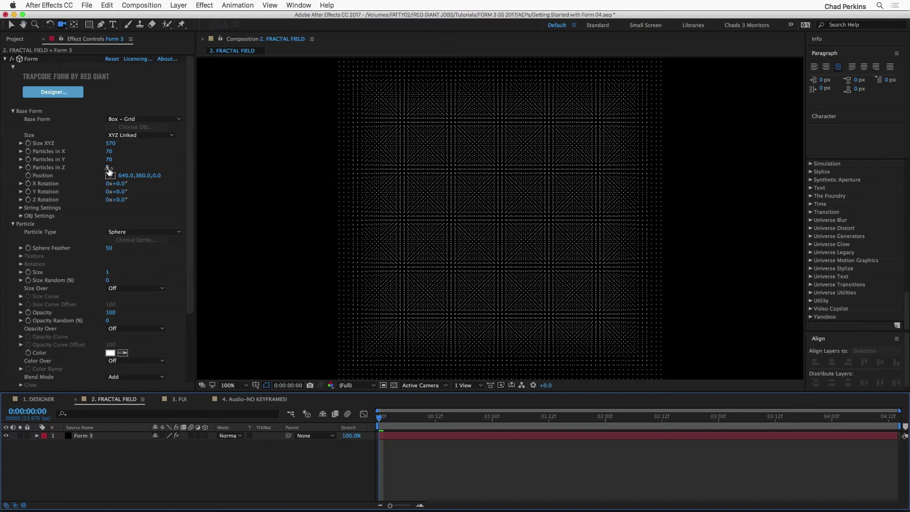
drag(107, 168, 103, 168)
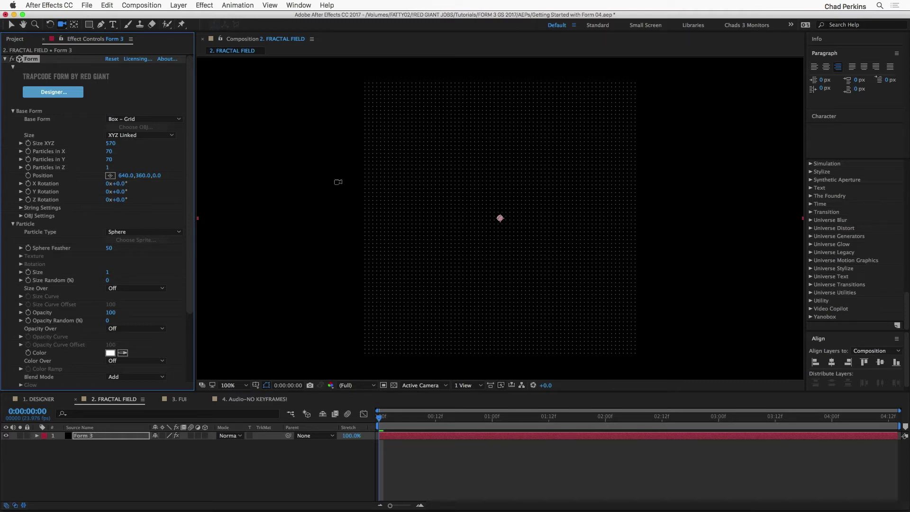
key(v)
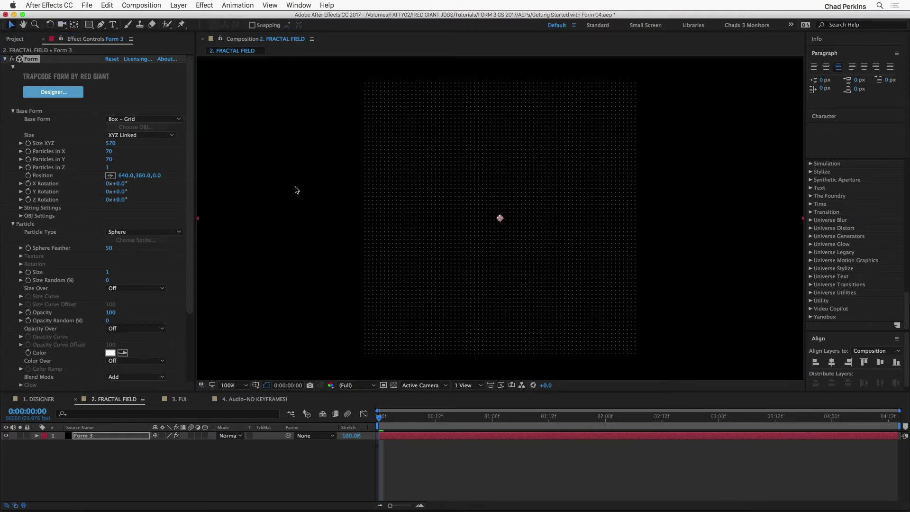
Try Sphere - Layered as the Base Form and switch back to Box - Grid
click(141, 119)
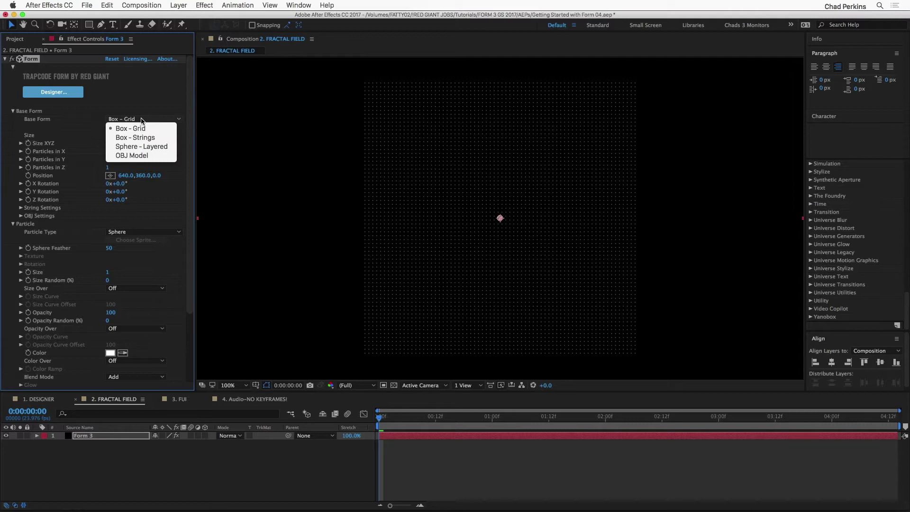
click(152, 146)
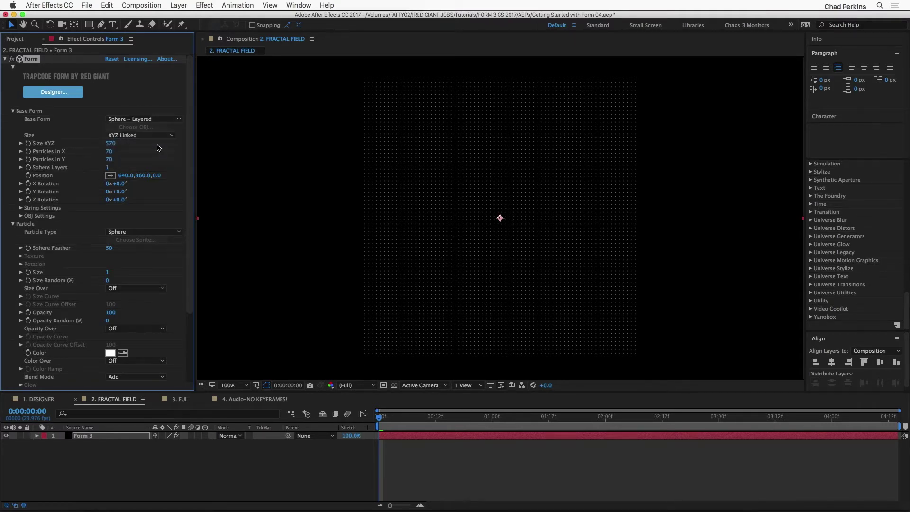
click(151, 119)
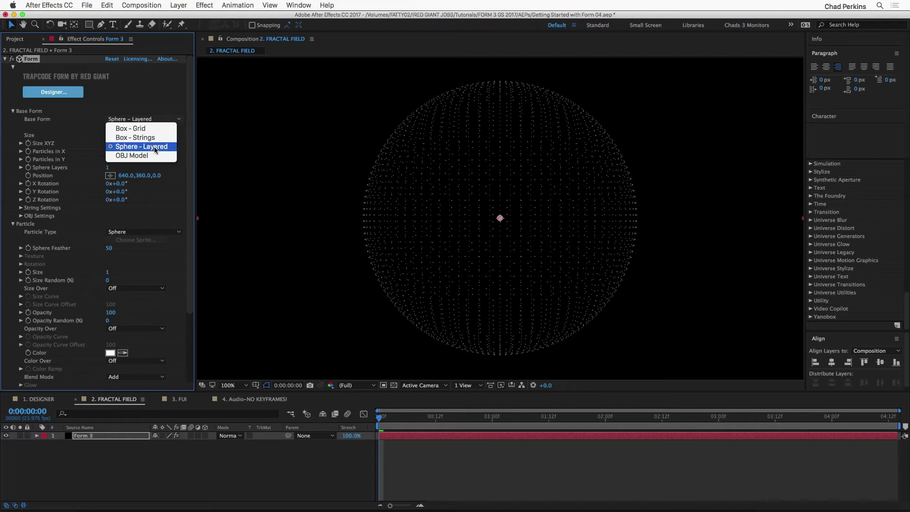
click(156, 128)
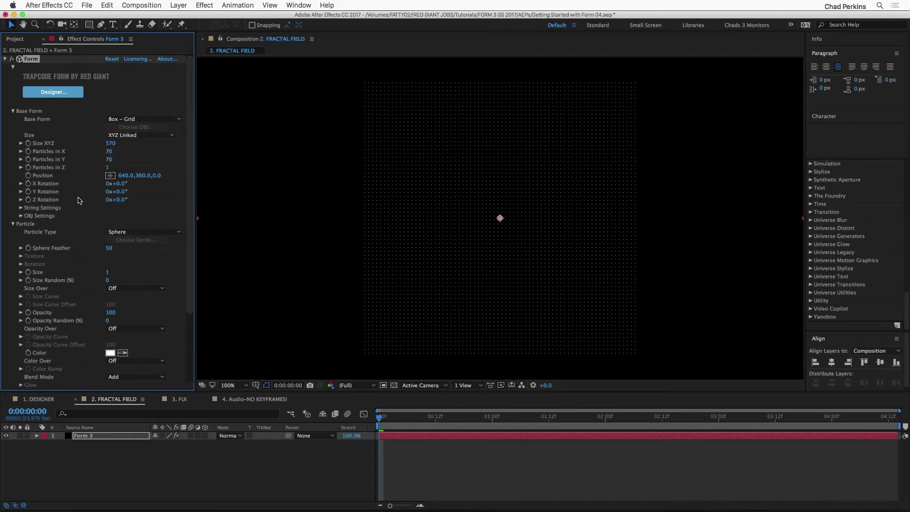
Increase the grid's Particles in X to 217 and Particles in Y to 141
scroll(77, 196, down, 1)
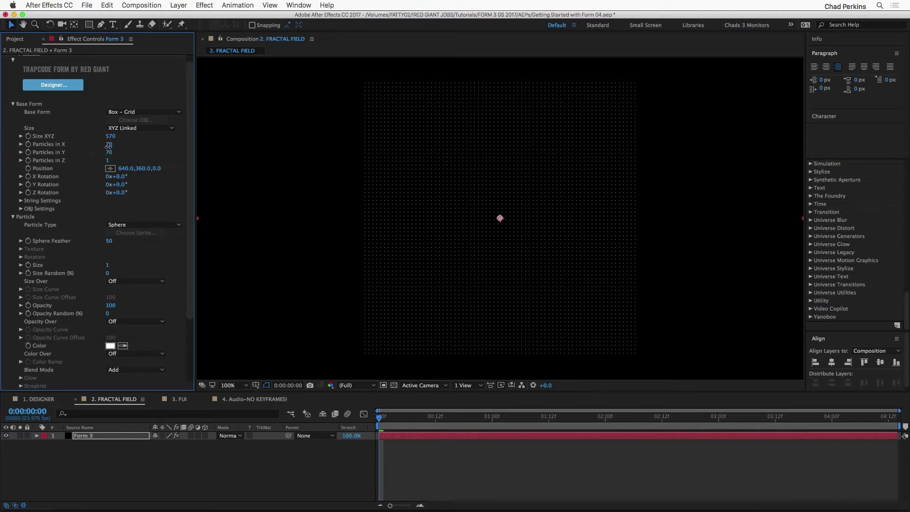
drag(112, 145, 132, 146)
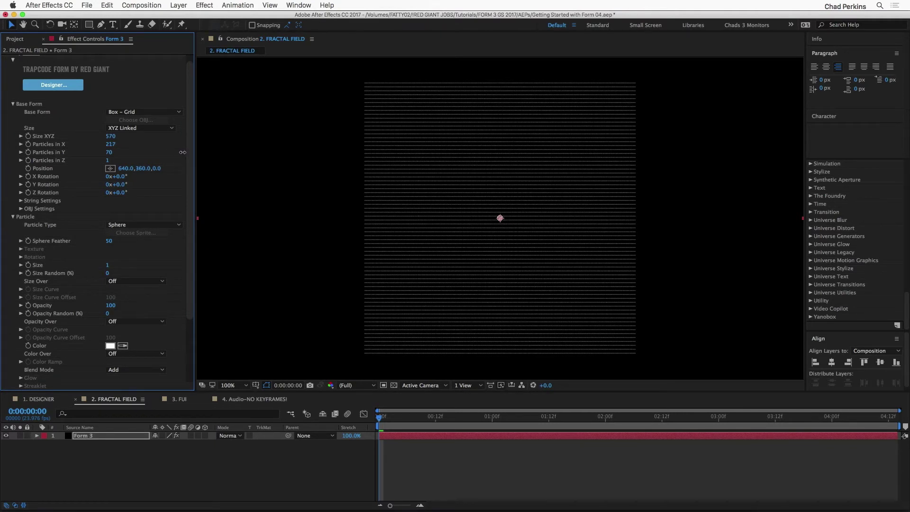
drag(114, 151, 142, 150)
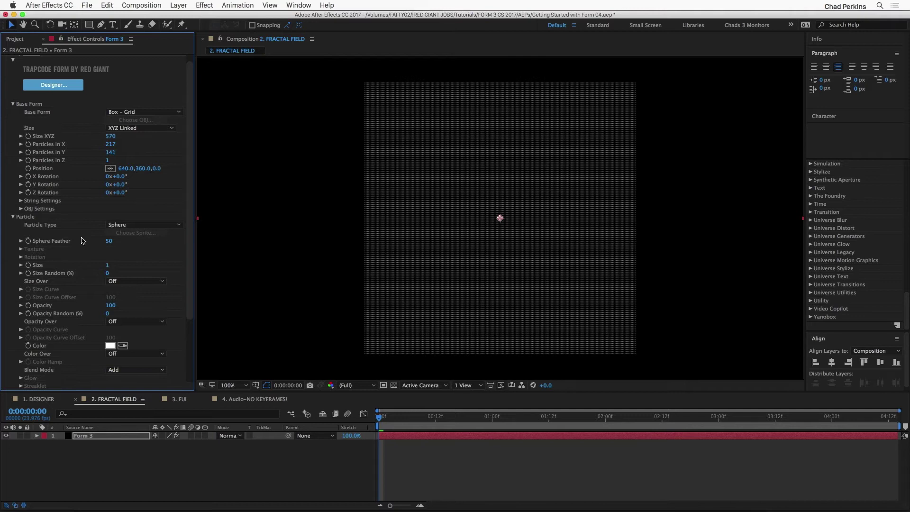
click(14, 104)
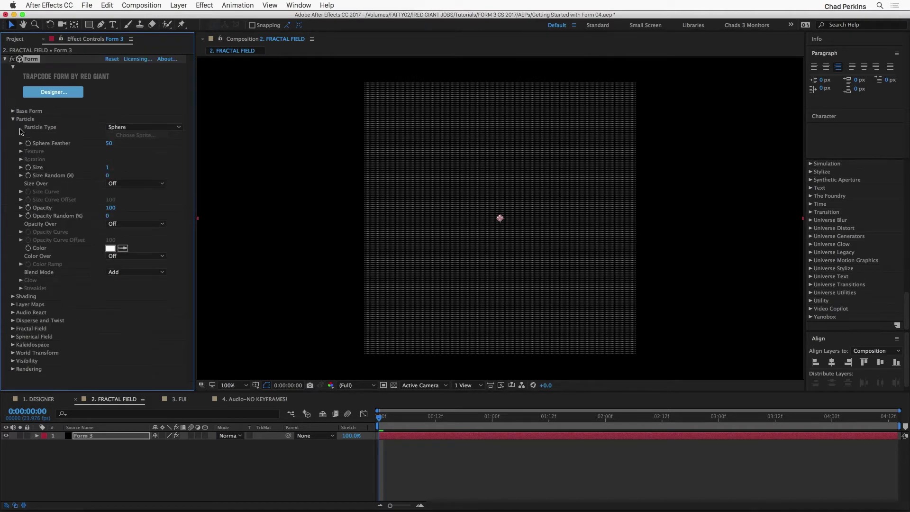
Try a different particle Size on the Form effect and set it back to 1
click(13, 119)
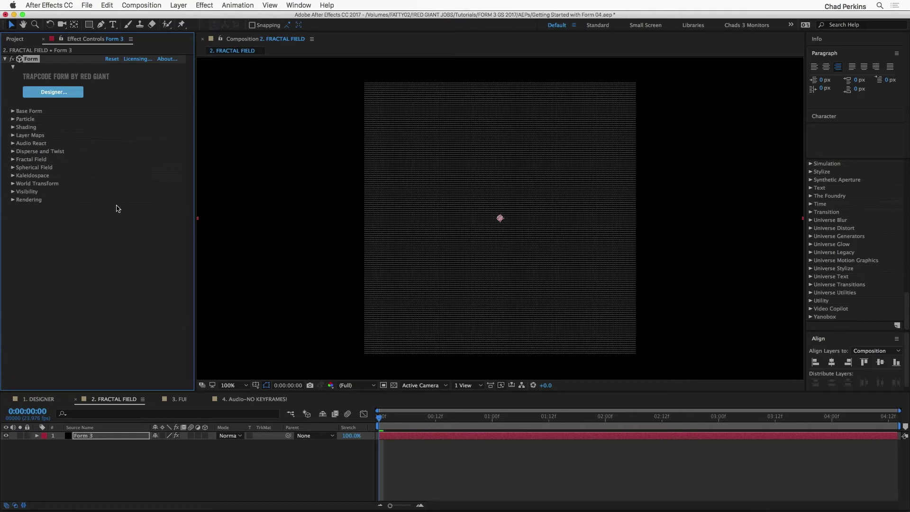
click(12, 119)
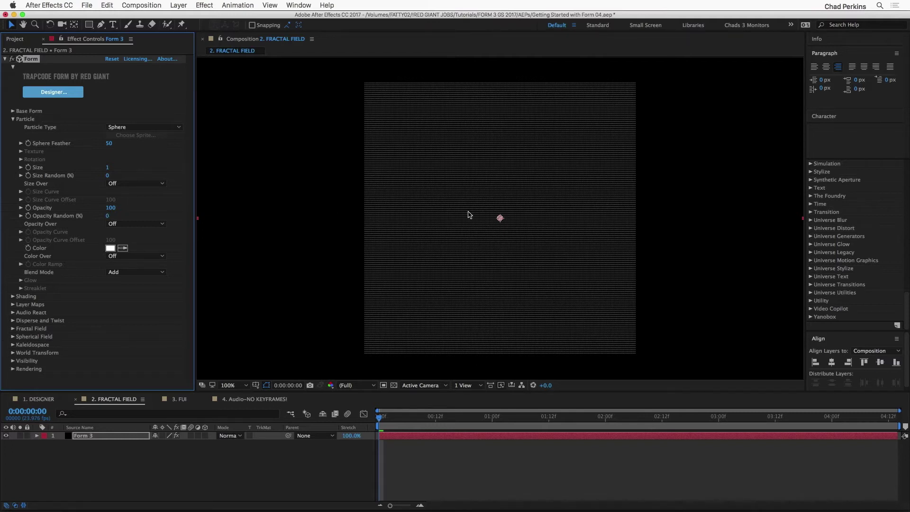
drag(109, 167, 110, 167)
click(109, 167)
text(1)
key(Return)
click(13, 118)
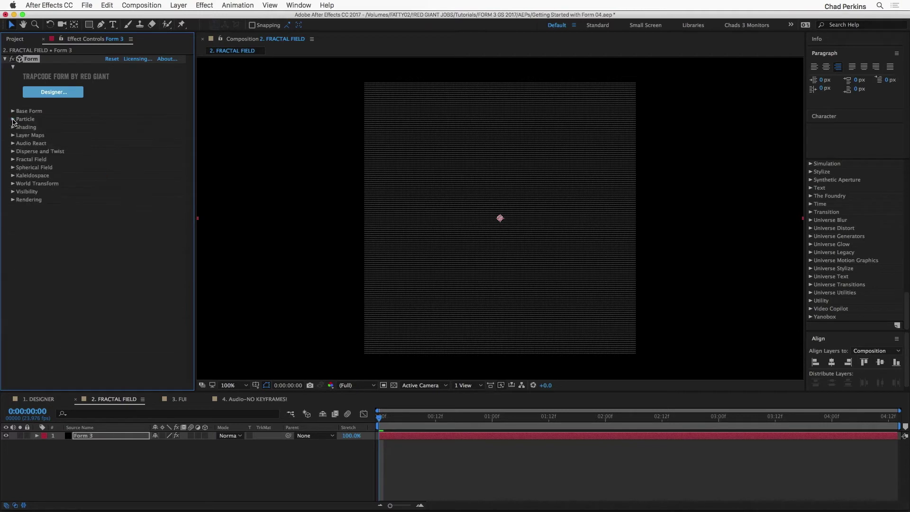
In the Form effect's Fractal Field settings, set Affect Opacity to 6 and Displace to 110
click(12, 160)
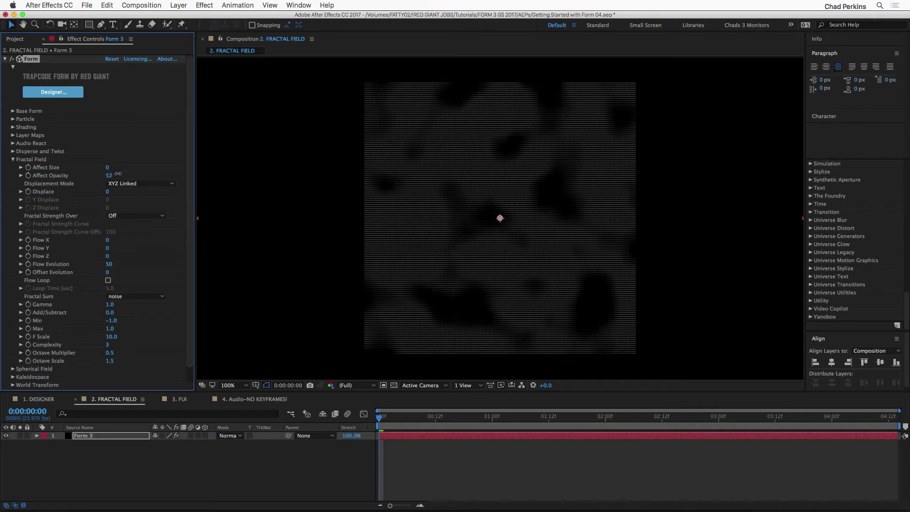
mouse_move(125, 173)
mouse_down()
mouse_move(150, 172)
mouse_move(99, 178)
mouse_move(110, 176)
mouse_up()
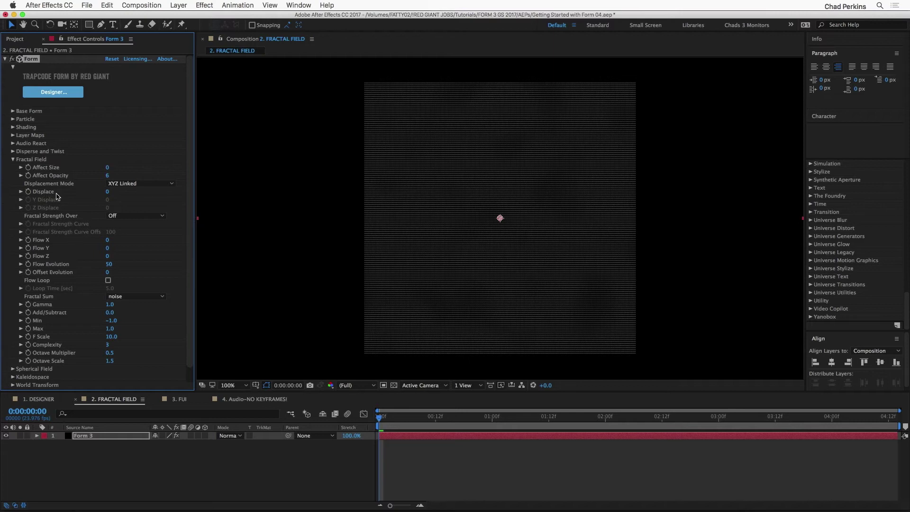
drag(110, 191, 129, 190)
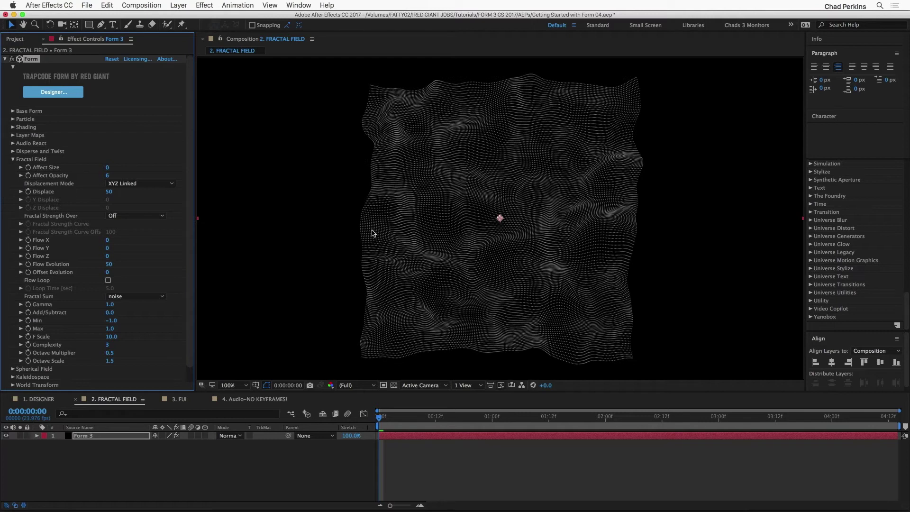
drag(110, 191, 131, 187)
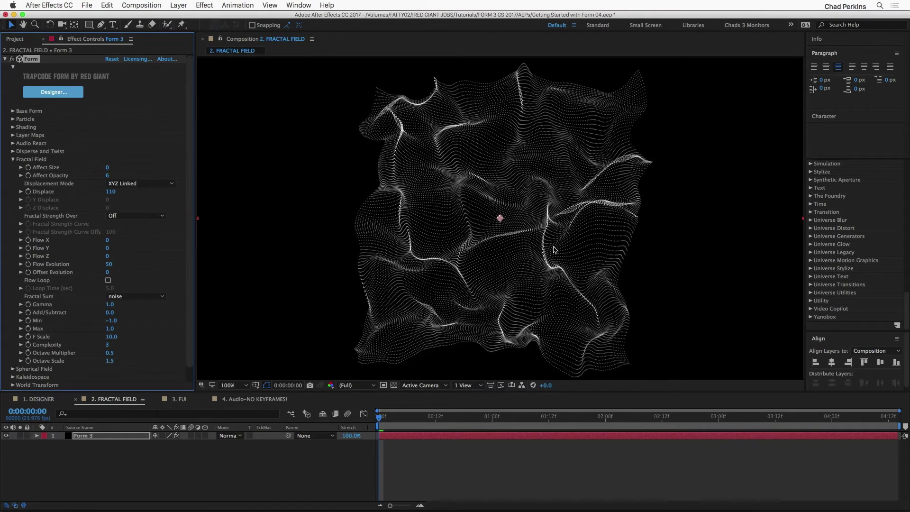
Change the Form particle Color to the teal blue 2595BF
click(13, 160)
click(13, 118)
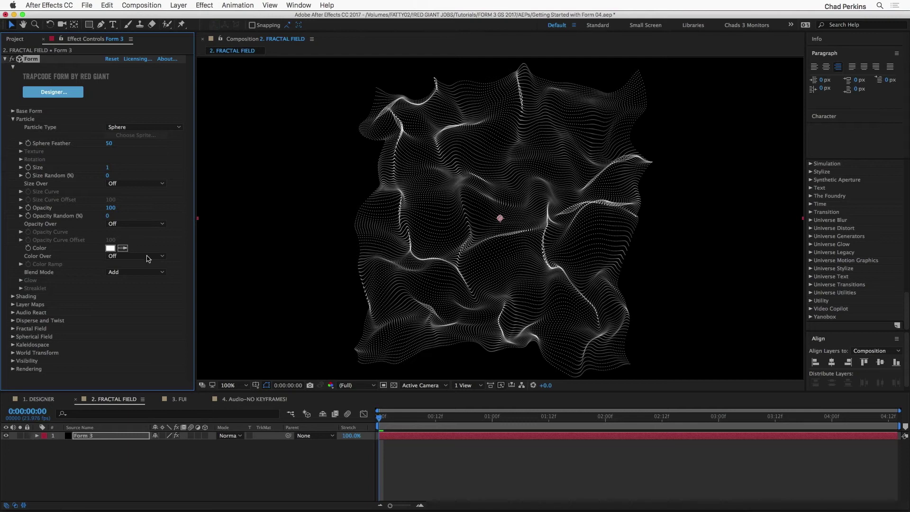
click(111, 248)
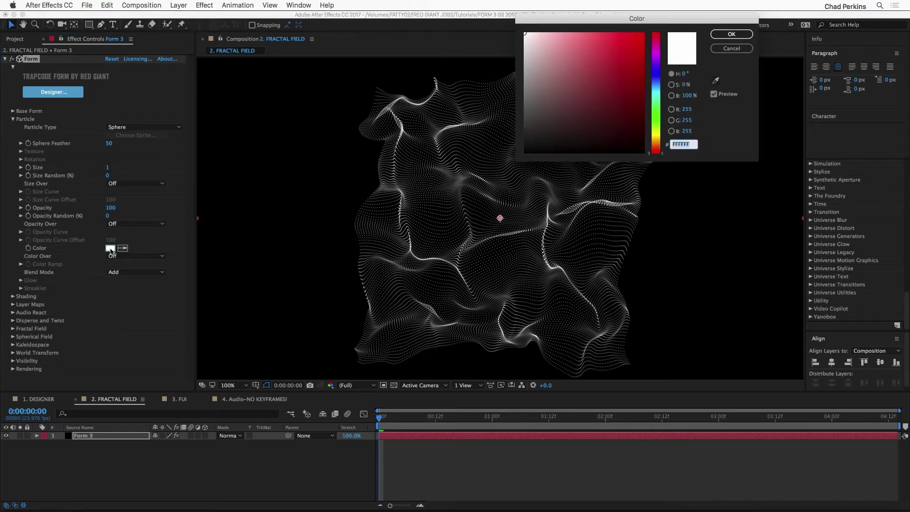
click(656, 88)
drag(616, 52, 621, 62)
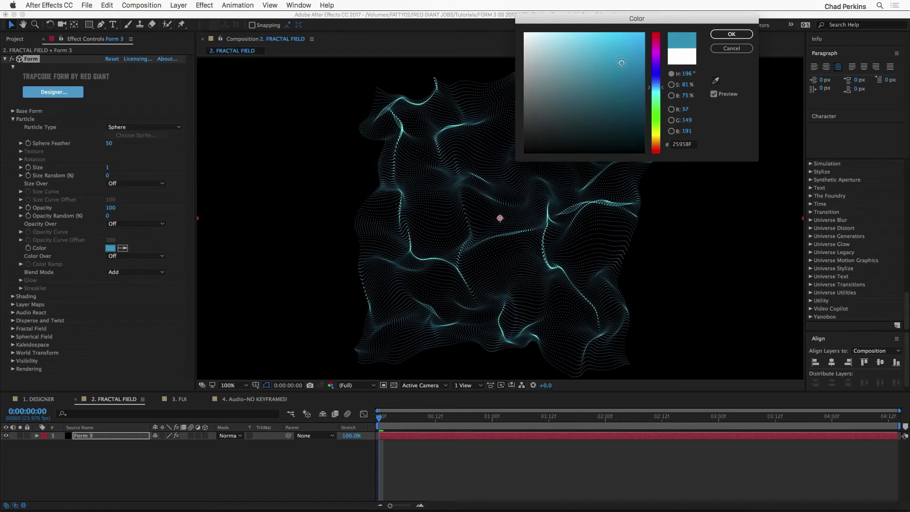
click(731, 34)
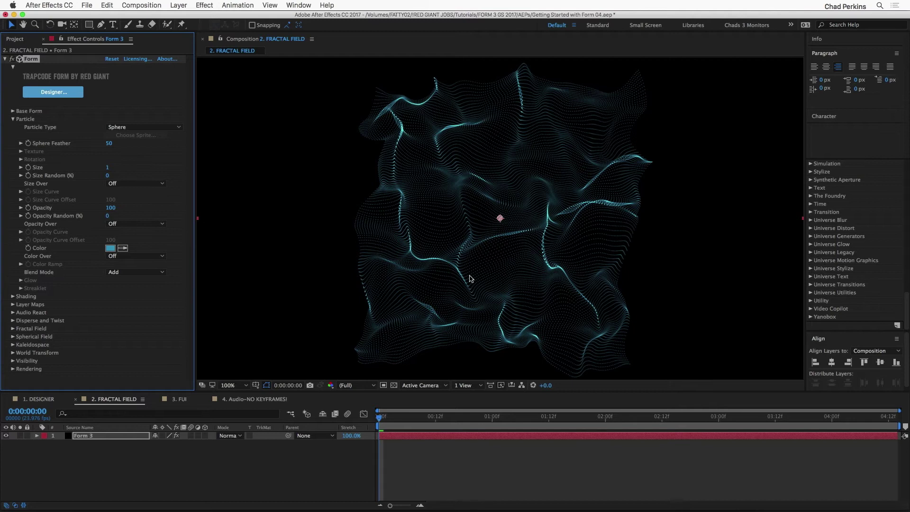
Increase the grid's Particles in X to 266 and Particles in Y to 336, and shift its X Position to 696
click(13, 111)
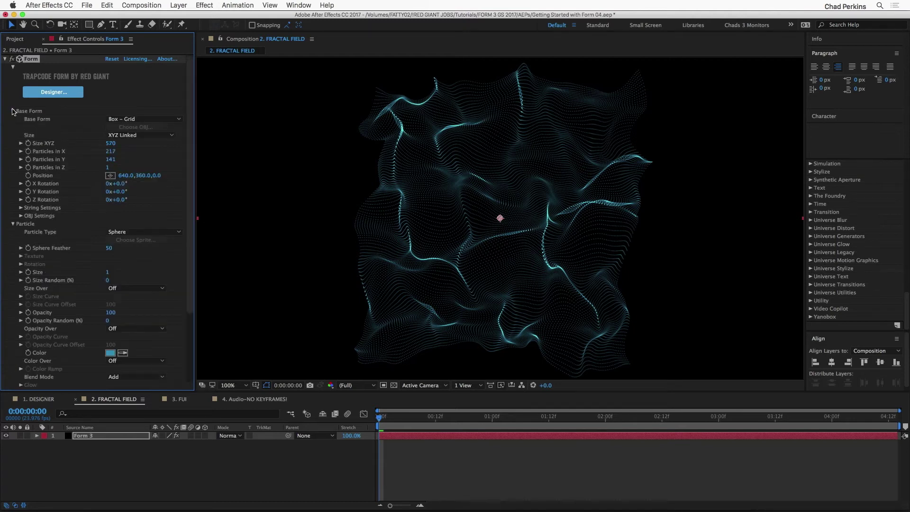
drag(111, 153, 124, 151)
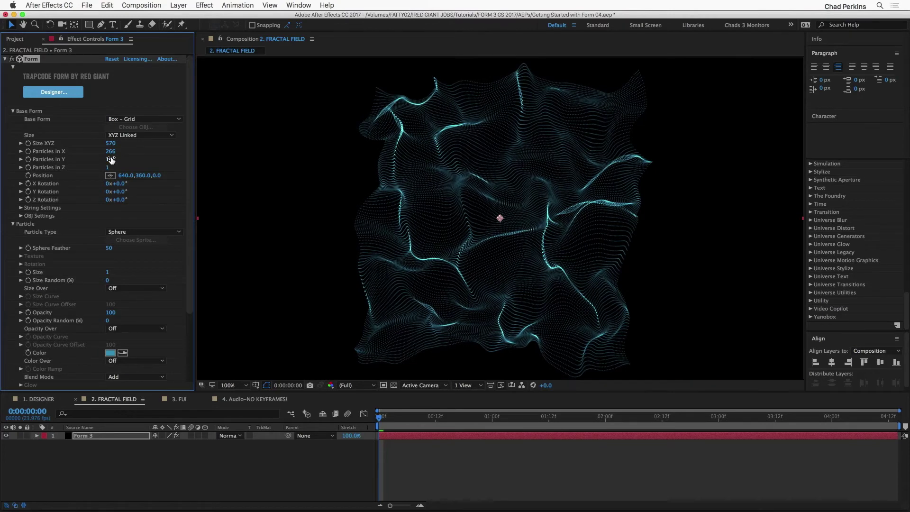
drag(117, 158, 201, 159)
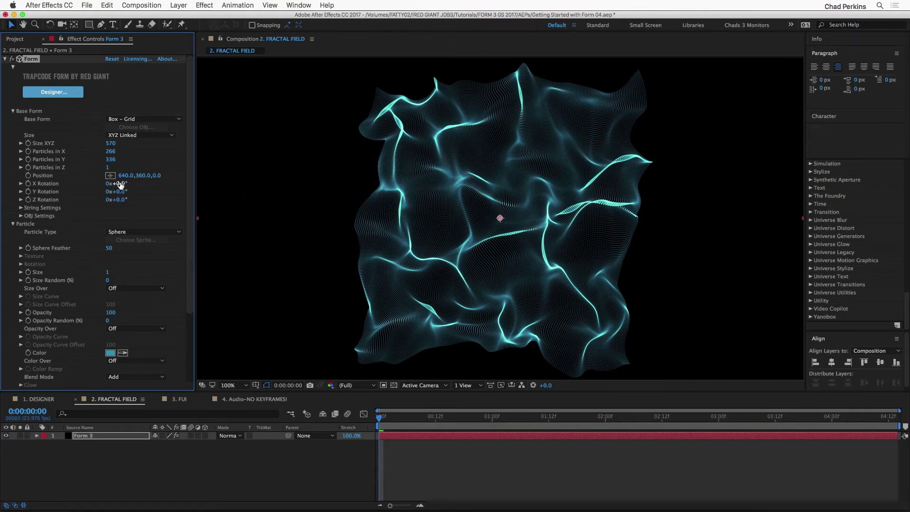
drag(123, 176, 153, 177)
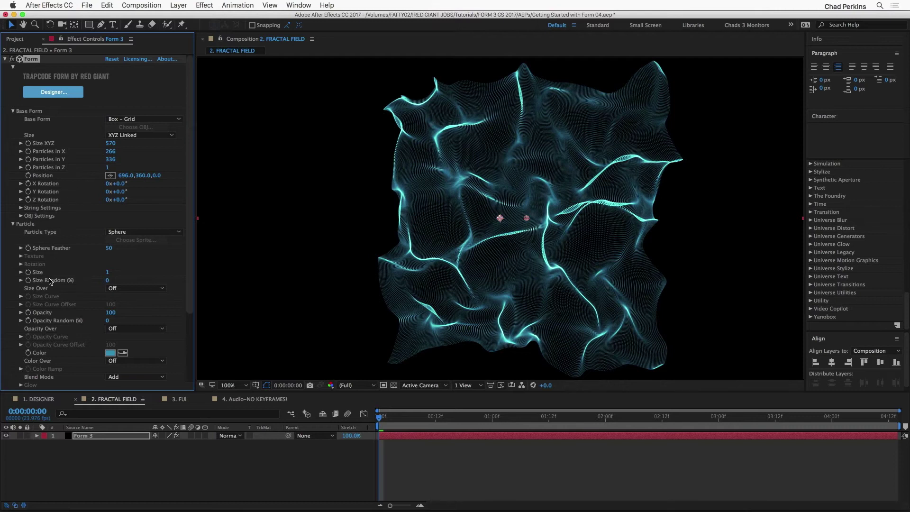
Set the Form particle Size to 2
click(106, 272)
text(2)
key(Return)
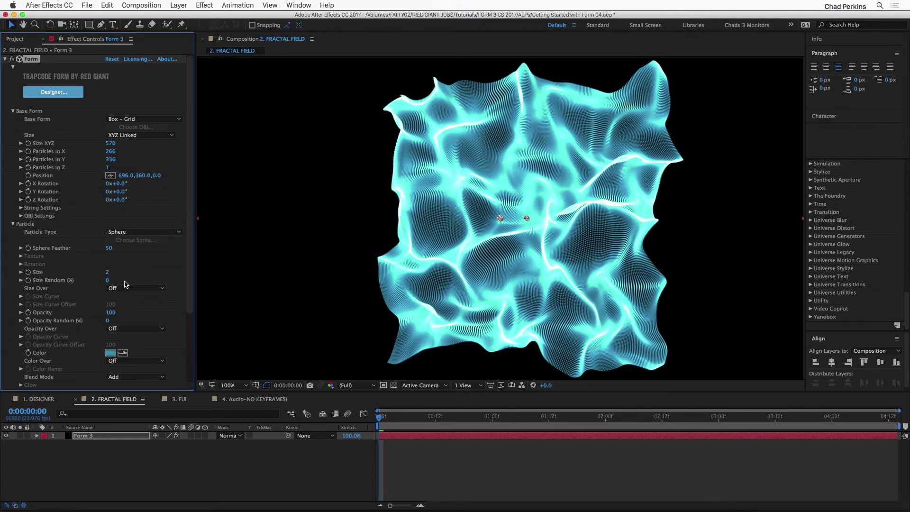
Try a particle Size Random of 62%, set it back to 0, and lower the particle Opacity to 94
drag(111, 279, 131, 274)
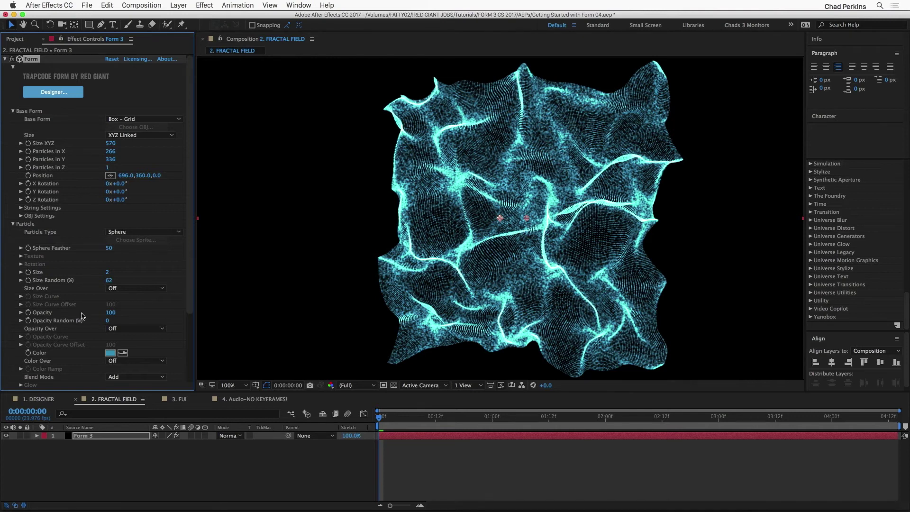
click(113, 280)
text(0)
key(Return)
drag(112, 313, 86, 326)
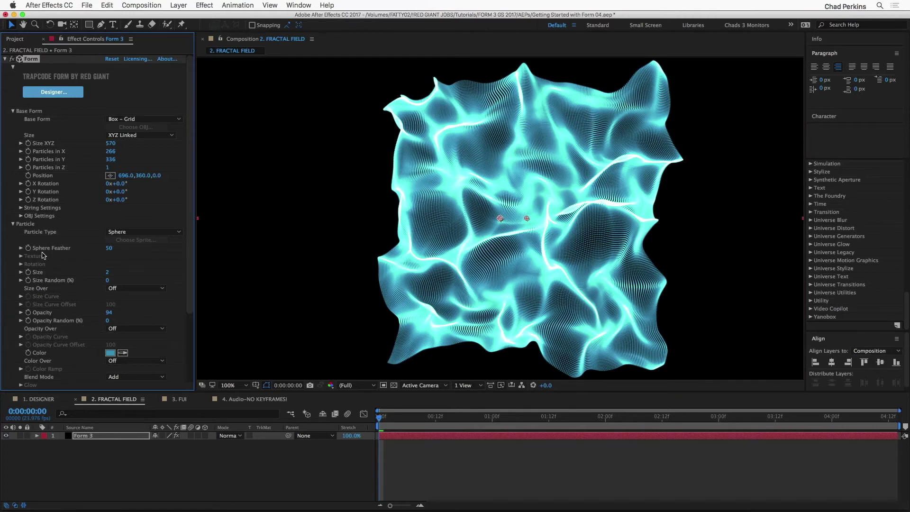
click(13, 223)
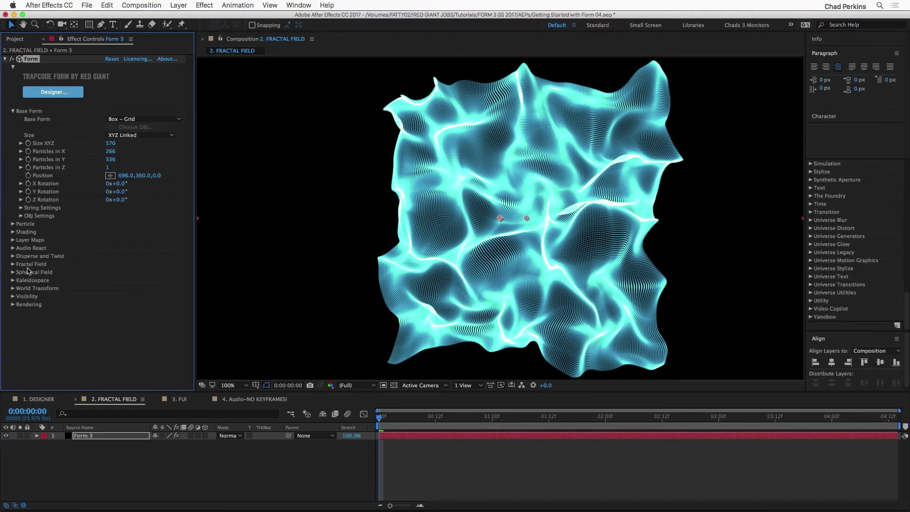
Try scattering the particles with a high Disperse value and set Disperse back to 0
click(12, 256)
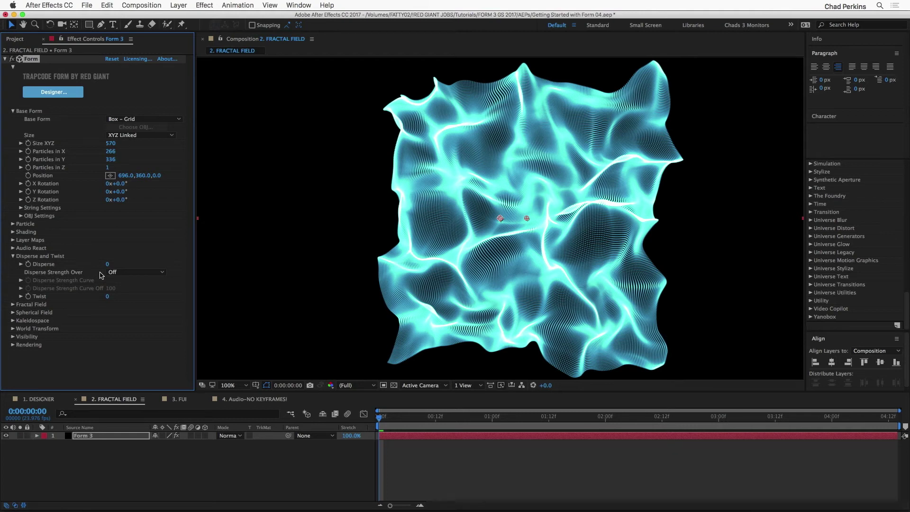
mouse_move(109, 264)
mouse_down()
mouse_move(220, 254)
mouse_move(114, 268)
mouse_up()
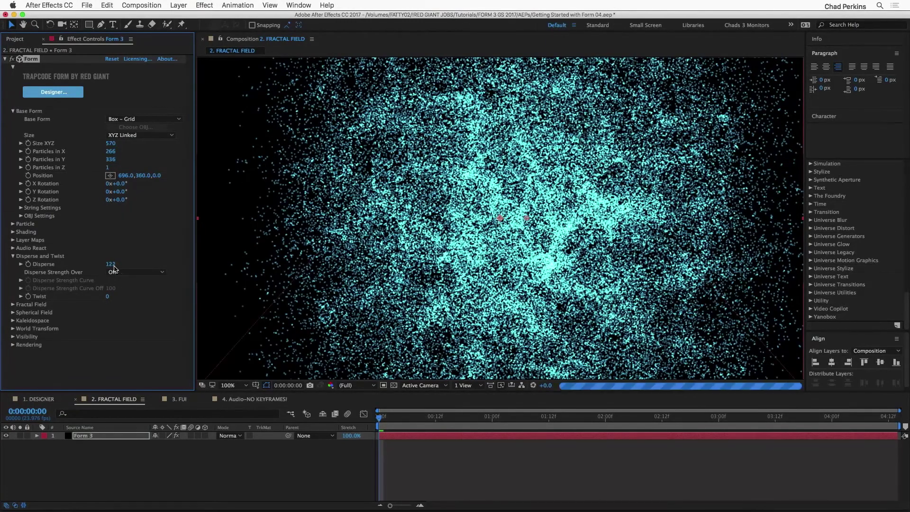
click(114, 268)
text(0)
key(Return)
Try Twist values of 5 and 9 on the particle grid and set Twist back to 0
click(108, 296)
text(5)
key(Return)
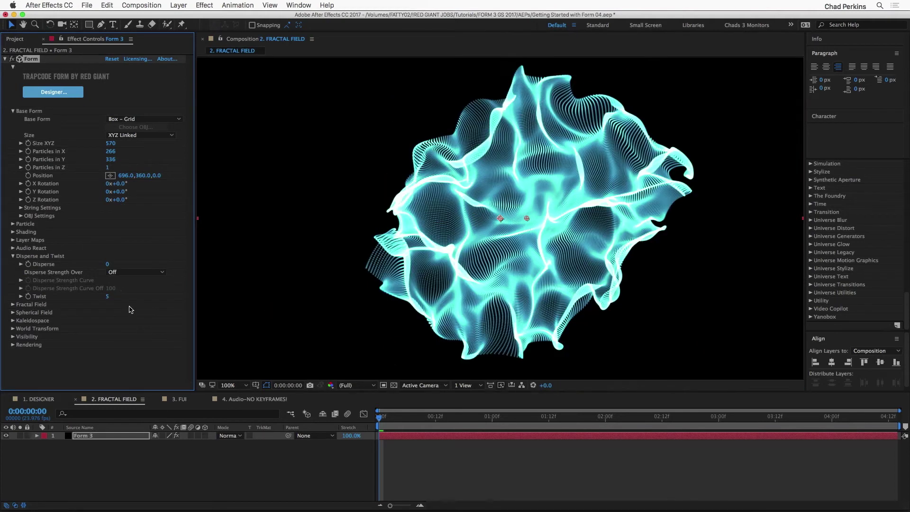
drag(108, 295, 127, 294)
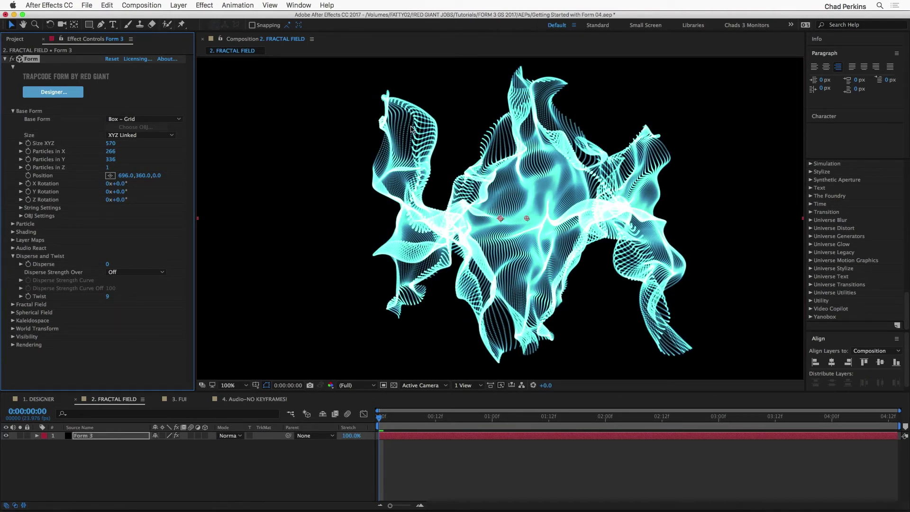
click(108, 296)
text(0)
key(Return)
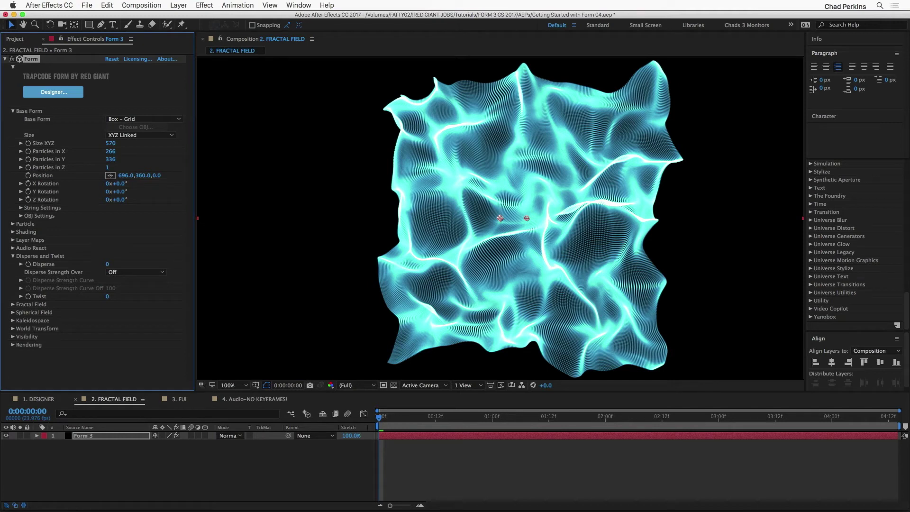
Open the 3. FUI composition and change the Form FUI Rings layer's Base Form to Box - Strings
click(180, 399)
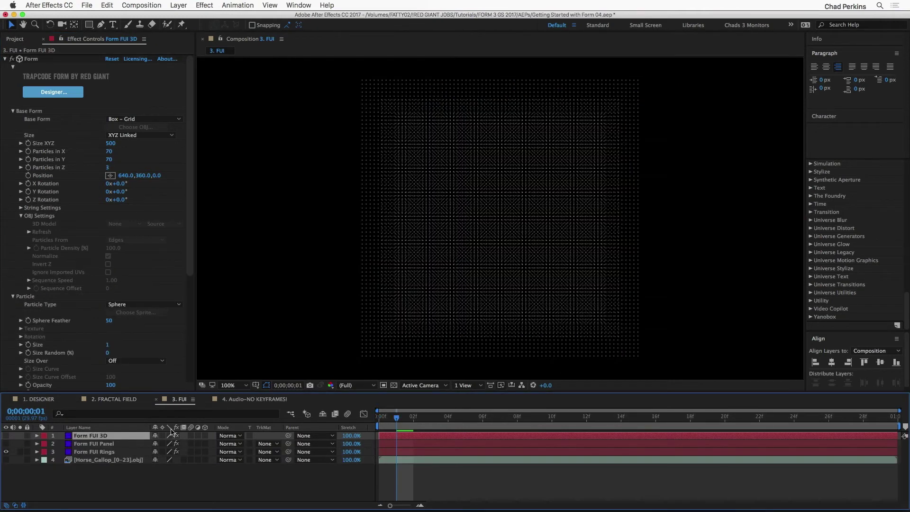
click(108, 451)
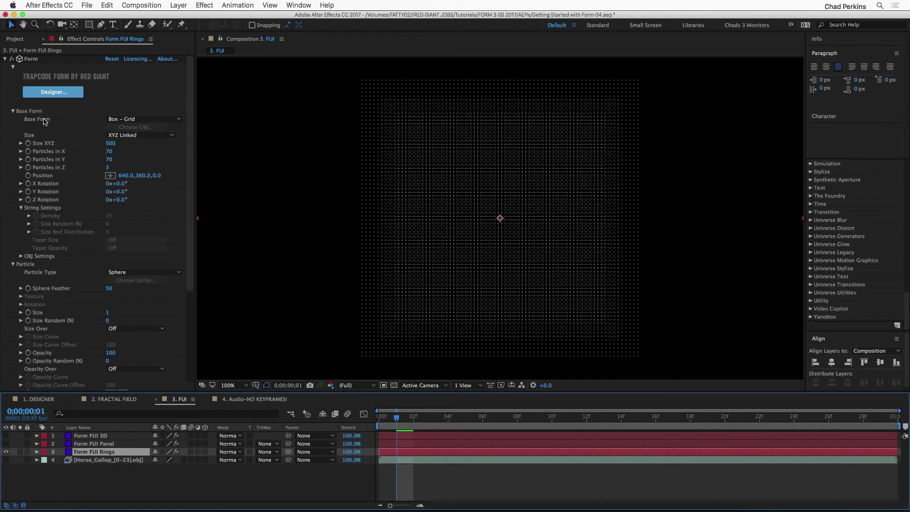
click(144, 121)
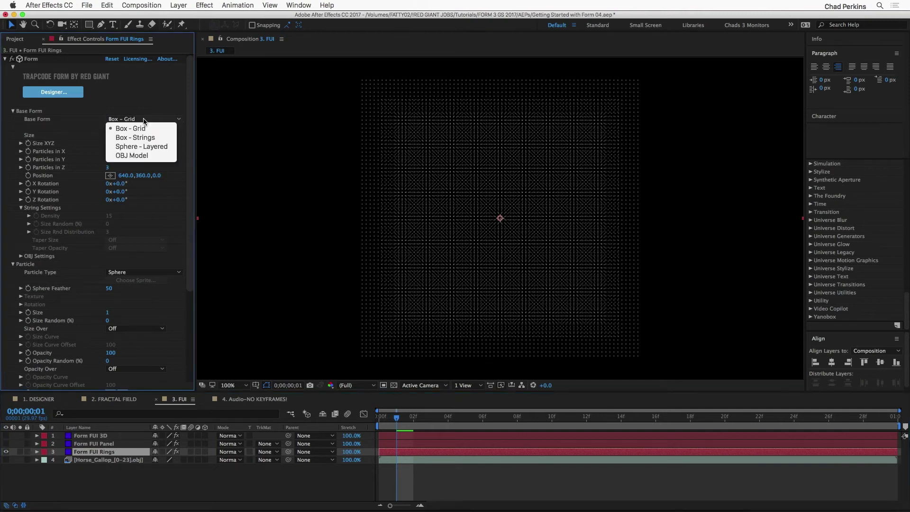
click(144, 129)
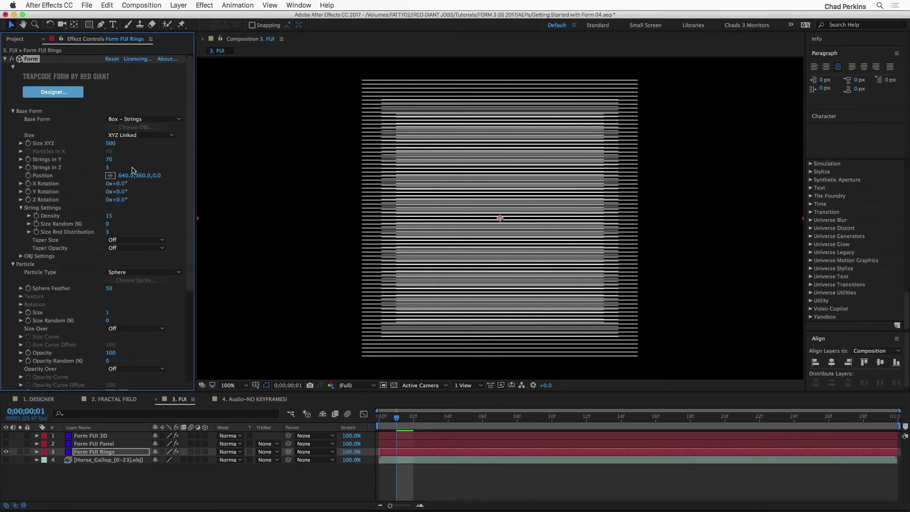
Enlarge the strings' Size XYZ to 610 and switch the Size mode to XYZ Individual
mouse_move(110, 143)
mouse_down()
mouse_move(124, 142)
mouse_move(115, 144)
mouse_up()
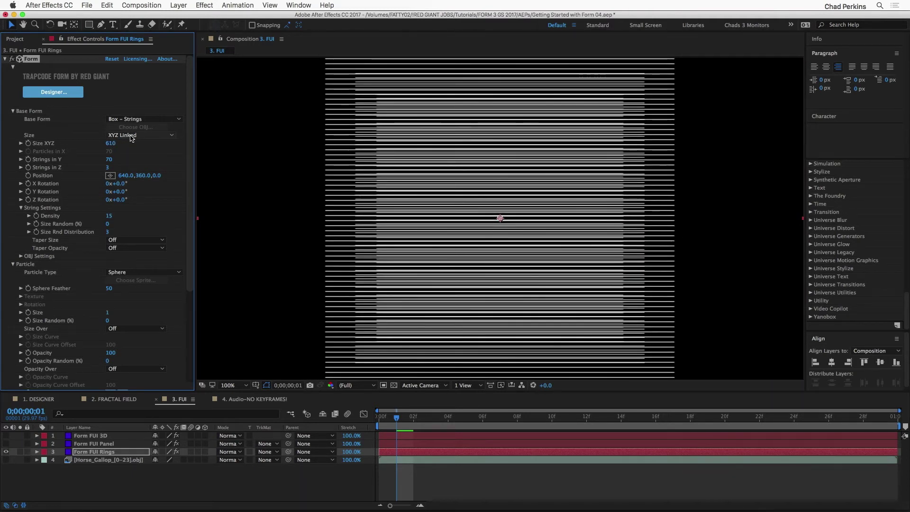
click(137, 136)
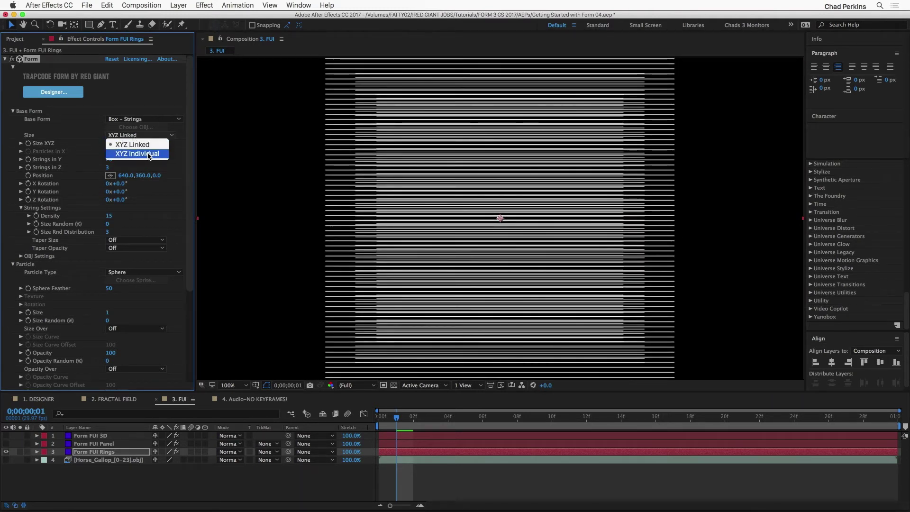
click(139, 154)
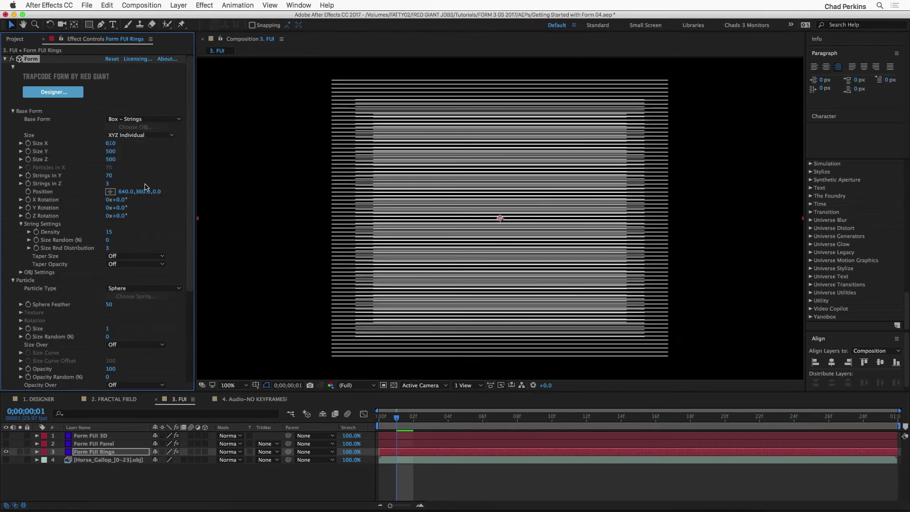
Reduce Strings in Z to 1 and widen the strings to a Size X of 1940
drag(109, 186, 97, 184)
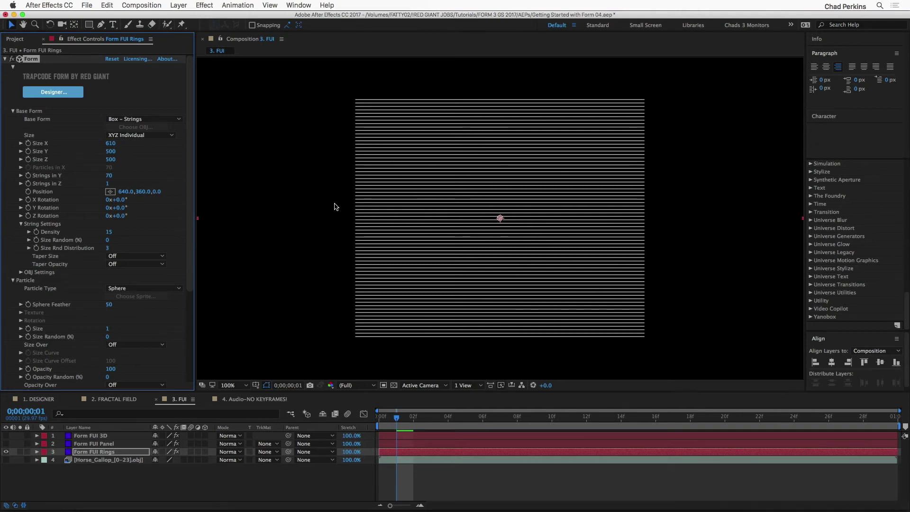
drag(111, 143, 174, 144)
scroll(316, 180, down, 1)
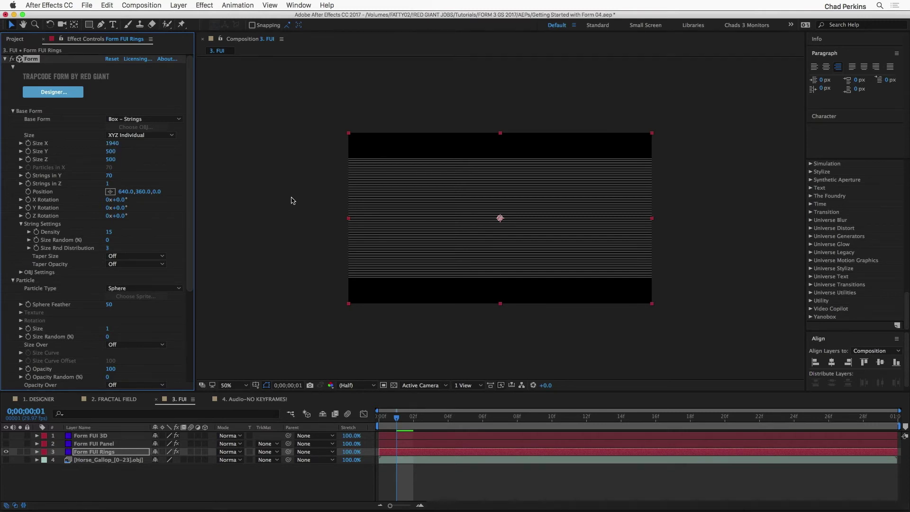
Set the strings' Size Y to 160 and reduce Strings in Y to 7
scroll(291, 198, up, 1)
drag(112, 151, 96, 154)
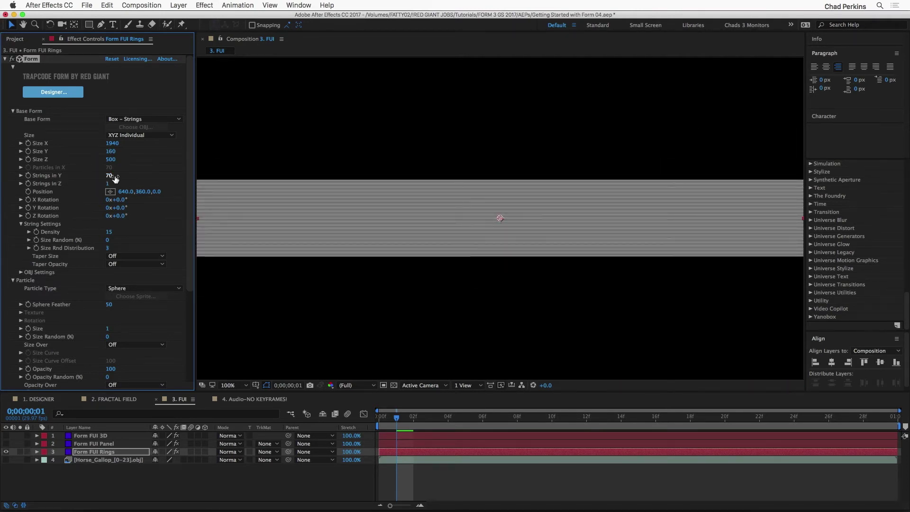
mouse_move(108, 175)
mouse_down()
mouse_move(83, 183)
mouse_move(102, 176)
mouse_up()
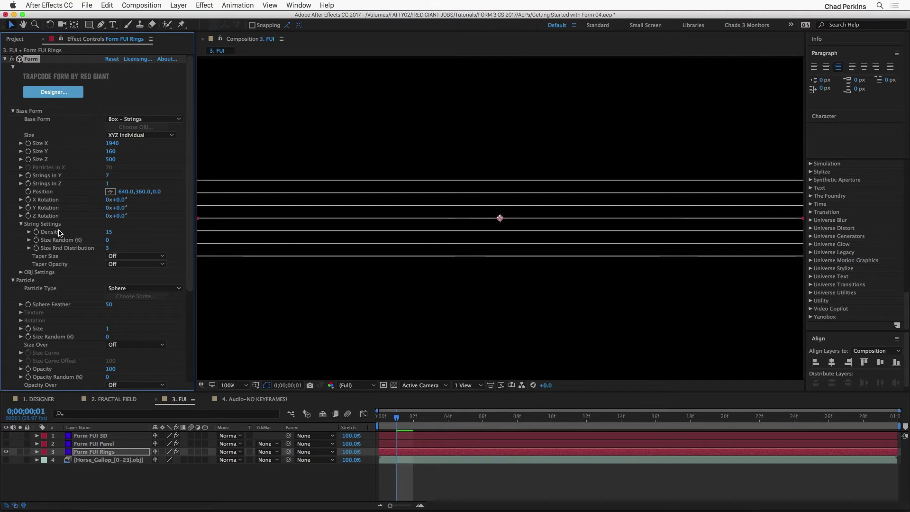
Turn the strings into varied dots with Density 2, String Settings Size Random 11% and particle Size 2
drag(109, 232, 100, 234)
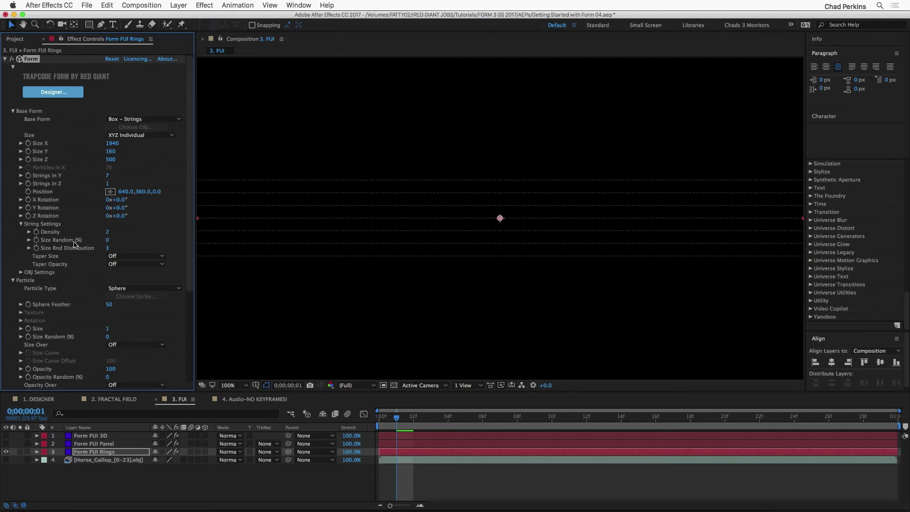
drag(107, 239, 110, 241)
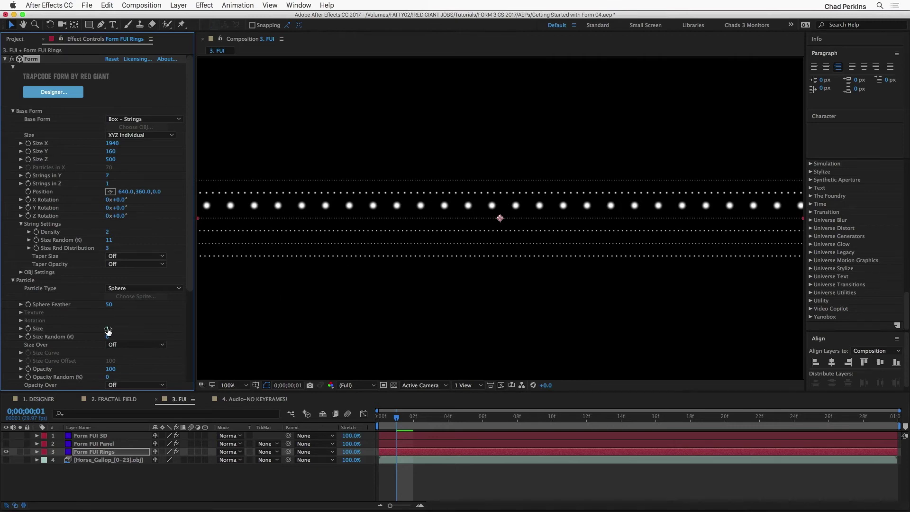
drag(108, 329, 112, 329)
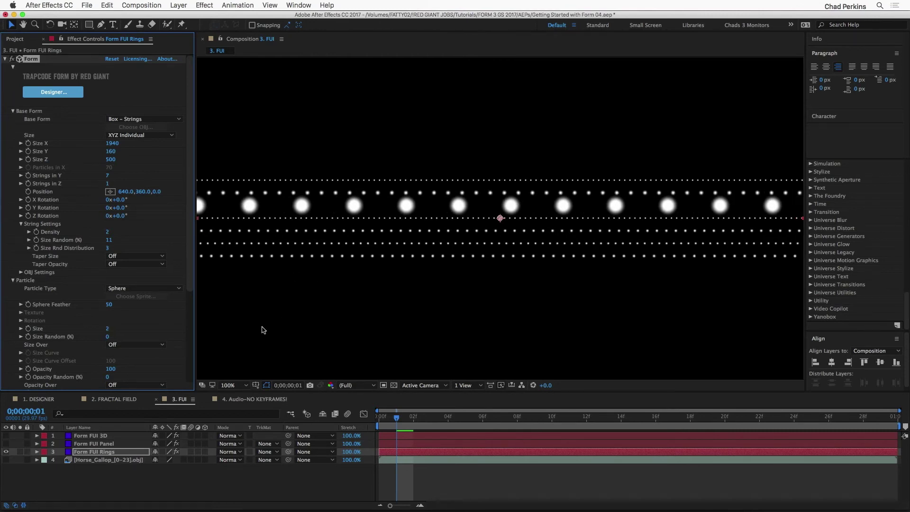
Set the ring particles' Size Random to 89% and apply the Polar Coordinates effect to the Form FUI Rings layer
drag(108, 337, 152, 329)
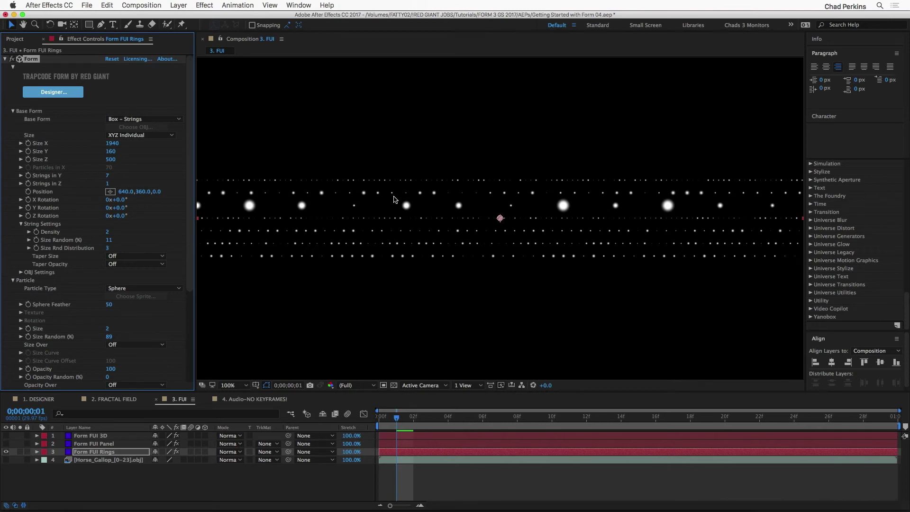
scroll(852, 208, up, 10)
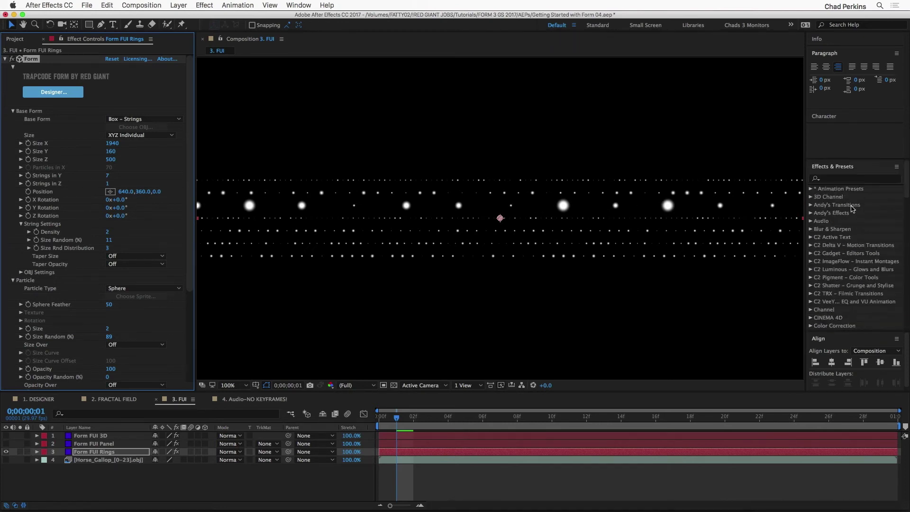
click(839, 178)
text(polar)
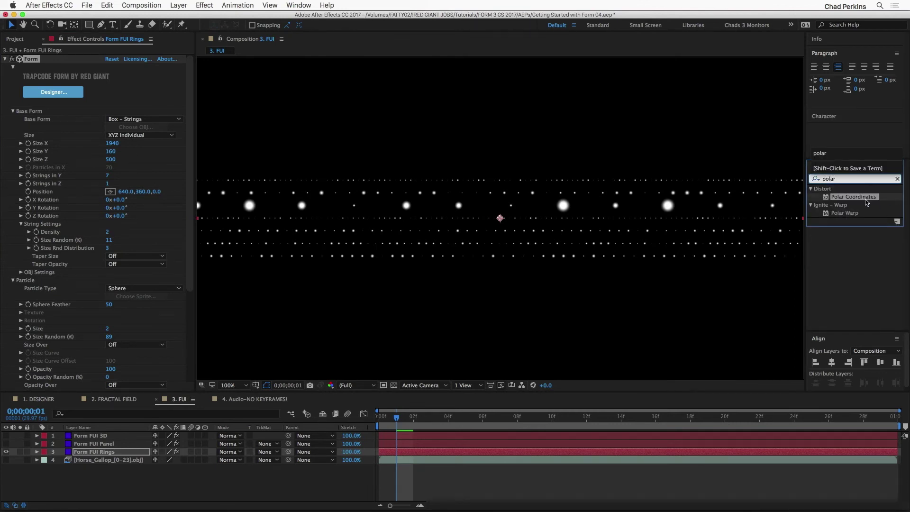
double_click(853, 197)
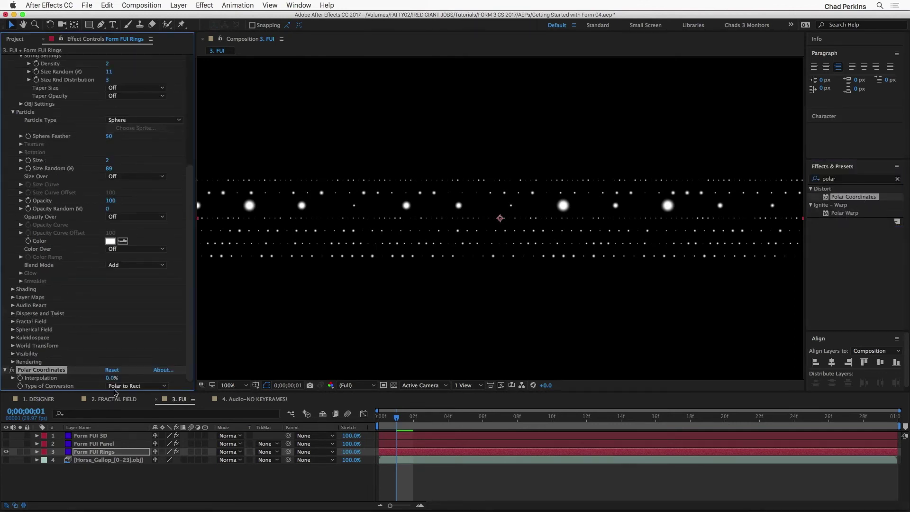
Set Polar Coordinates to Rect to Polar conversion with 100% Interpolation
click(115, 386)
click(117, 392)
drag(116, 378, 164, 376)
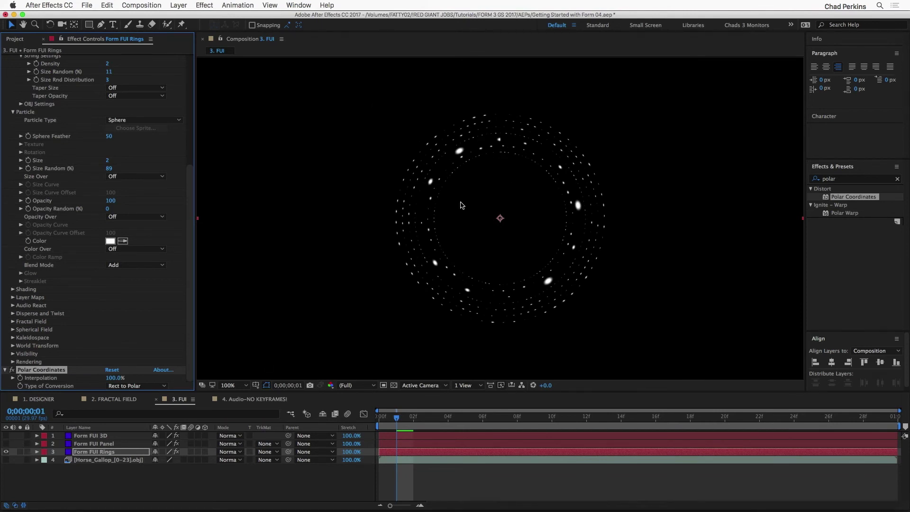
Color the ring particles light blue, hex 15A2EB
scroll(172, 268, up, 3)
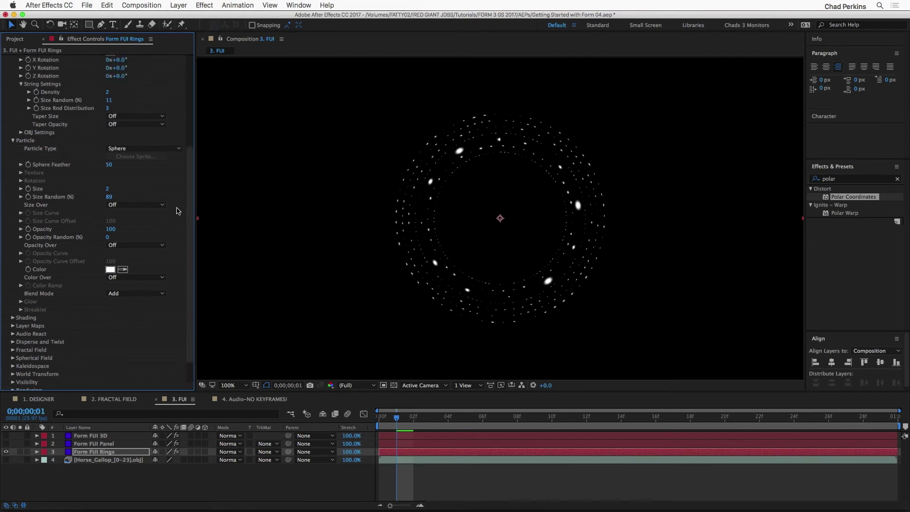
click(152, 150)
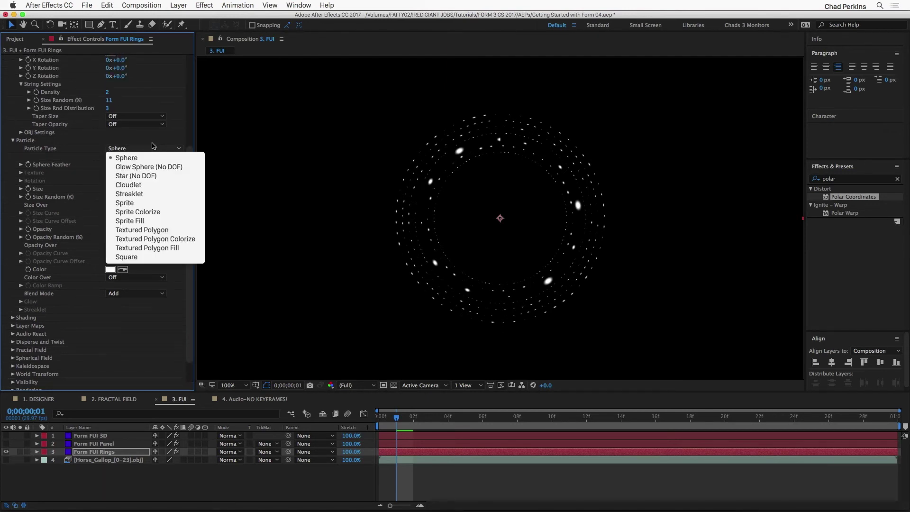
click(152, 147)
click(110, 269)
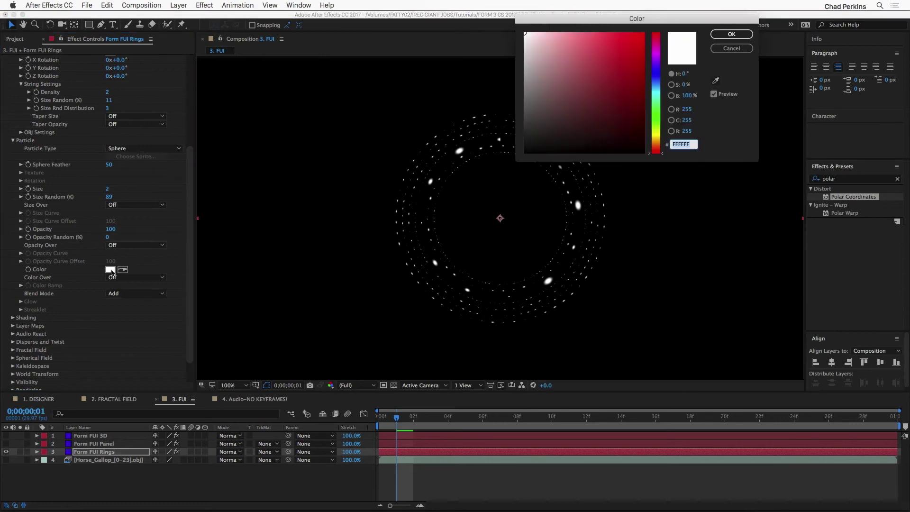
drag(653, 80, 656, 86)
drag(629, 59, 633, 42)
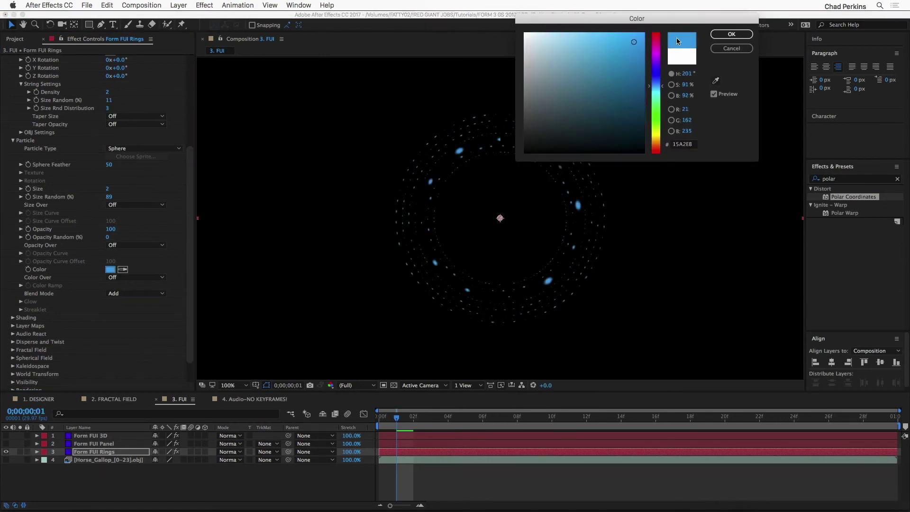
click(731, 34)
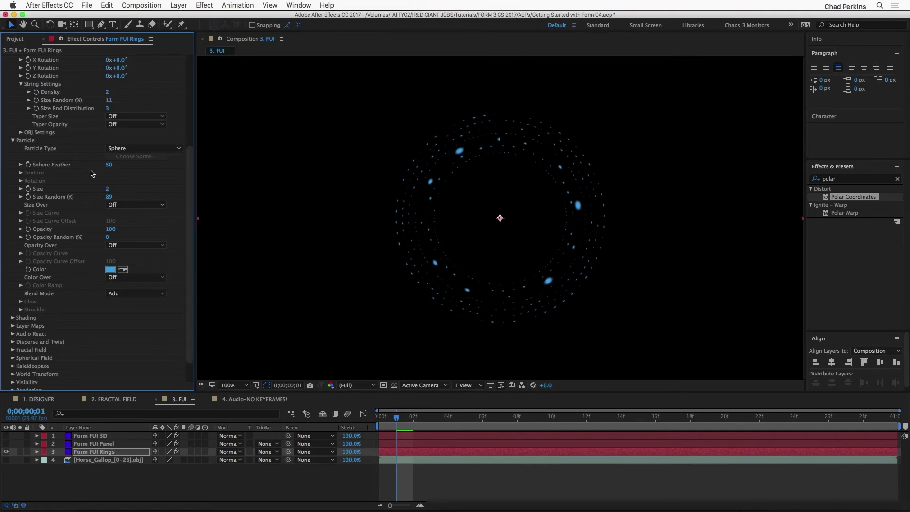
Try the Glow Sphere (No DOF), Star (No DOF) and Square particle types on the rings
click(140, 150)
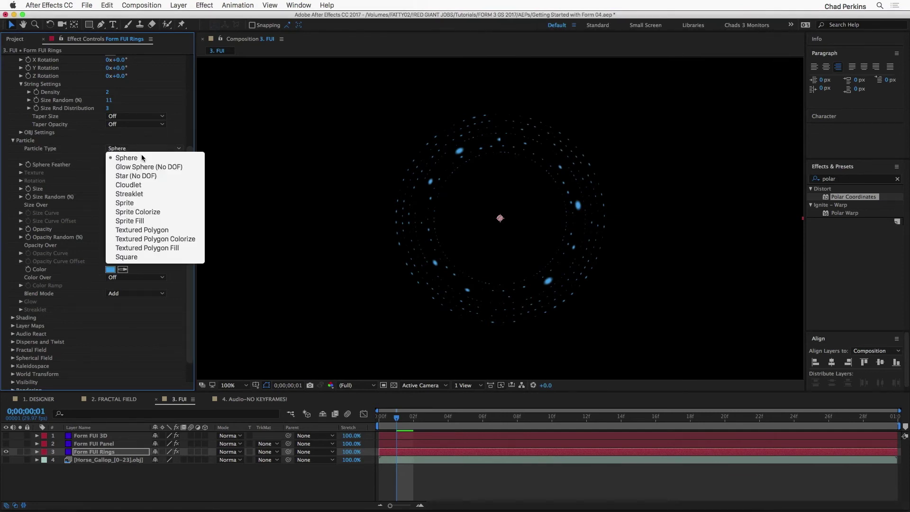
click(143, 166)
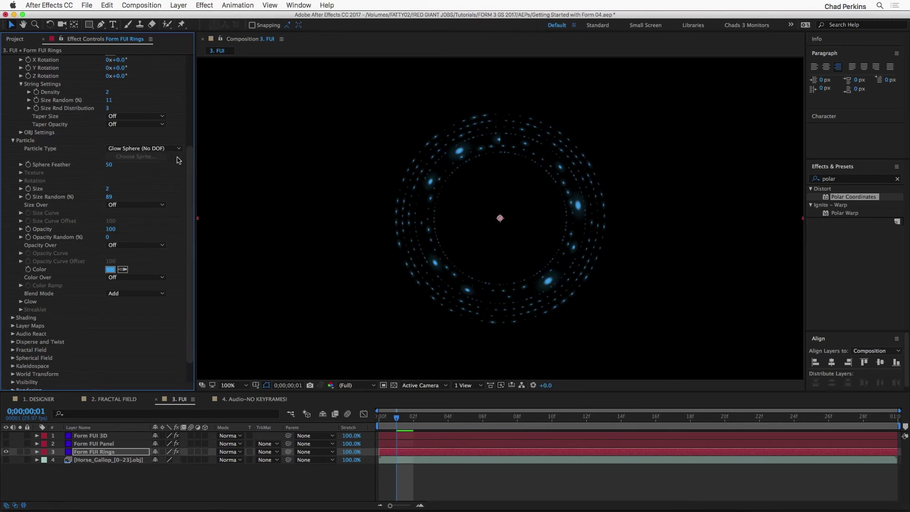
click(163, 149)
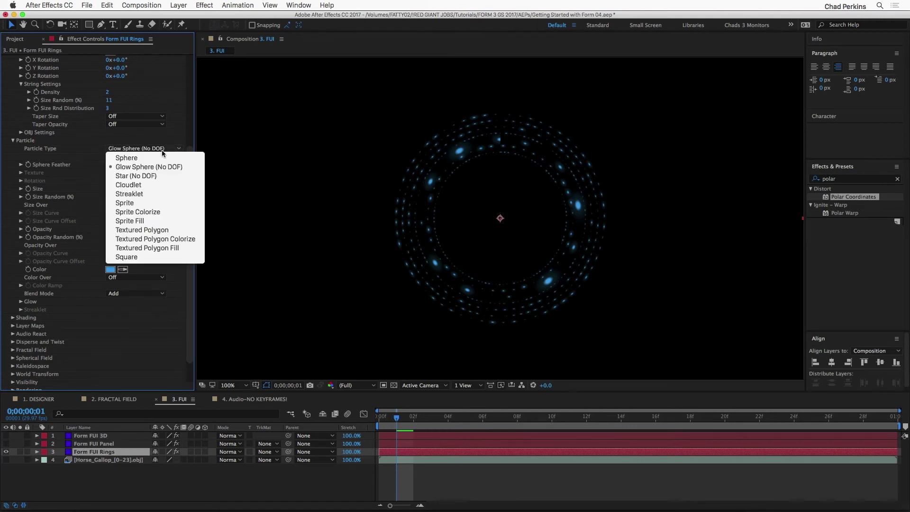
click(153, 177)
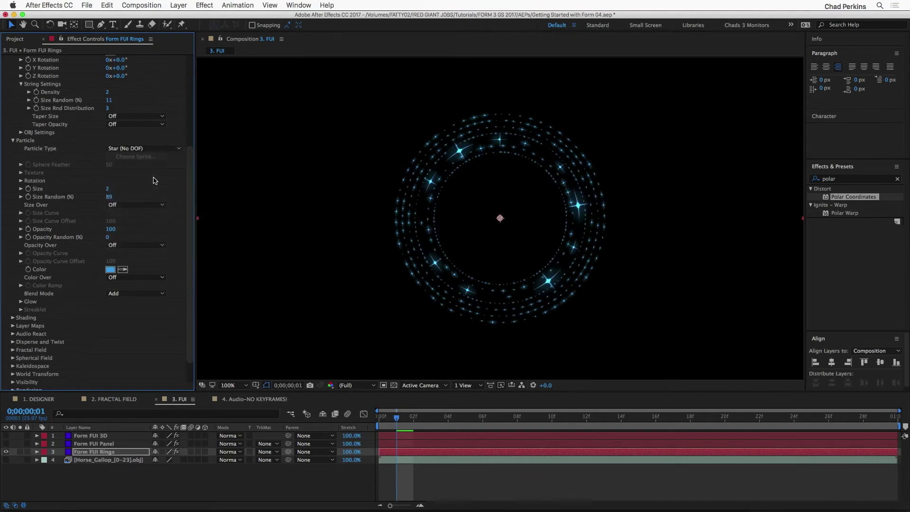
click(164, 148)
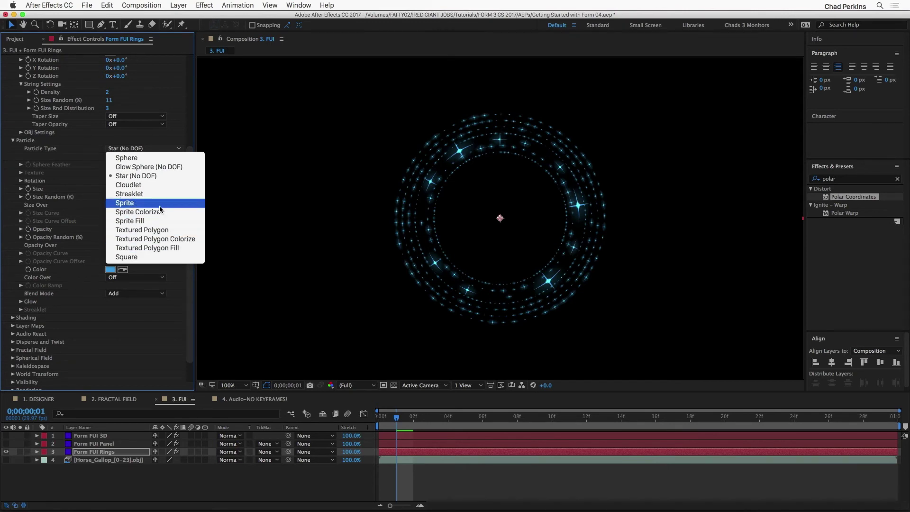
click(157, 257)
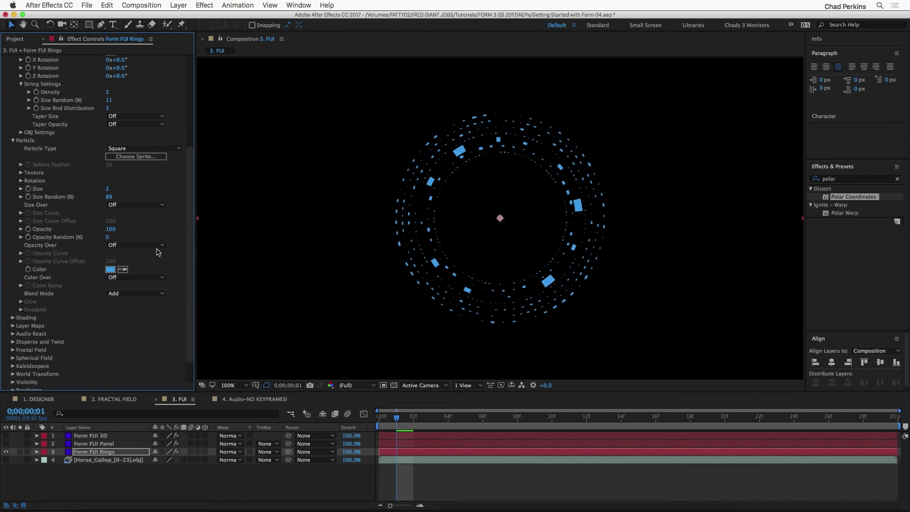
Switch the ring particles to Glow Sphere (No DOF) and set Opacity Random to 17%
click(142, 149)
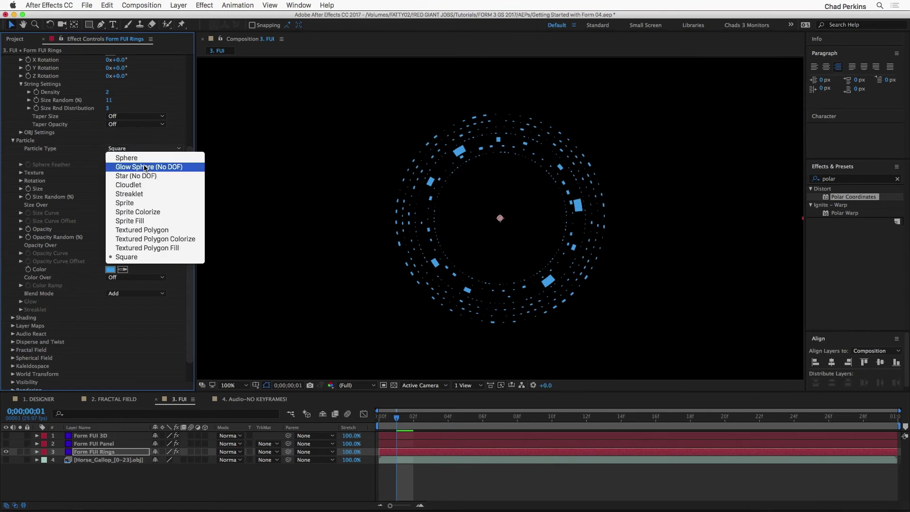
click(145, 165)
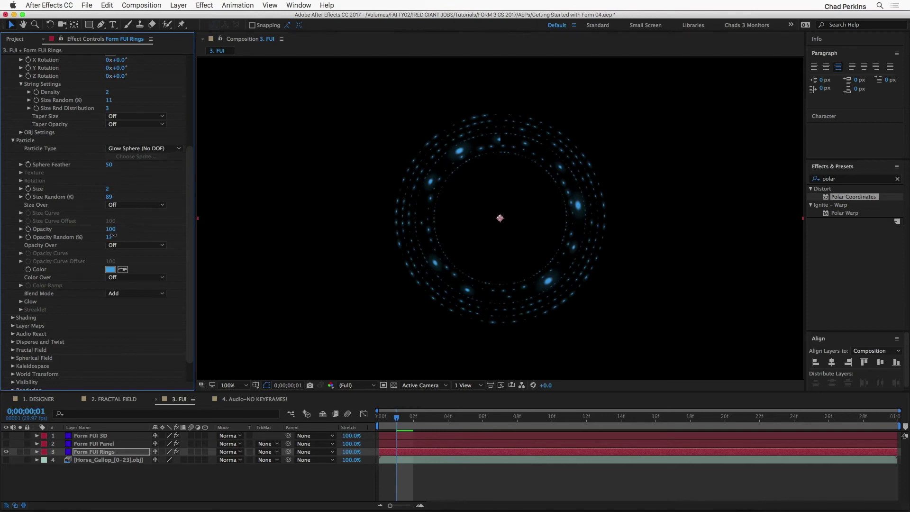
Set the rings' String Settings to Density 8 and Size Random 5%
scroll(79, 153, up, 1)
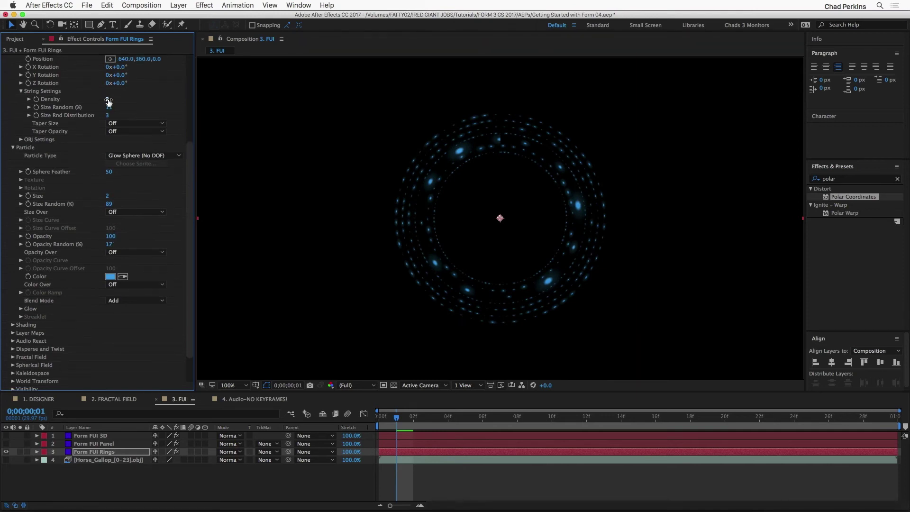
drag(109, 99, 109, 98)
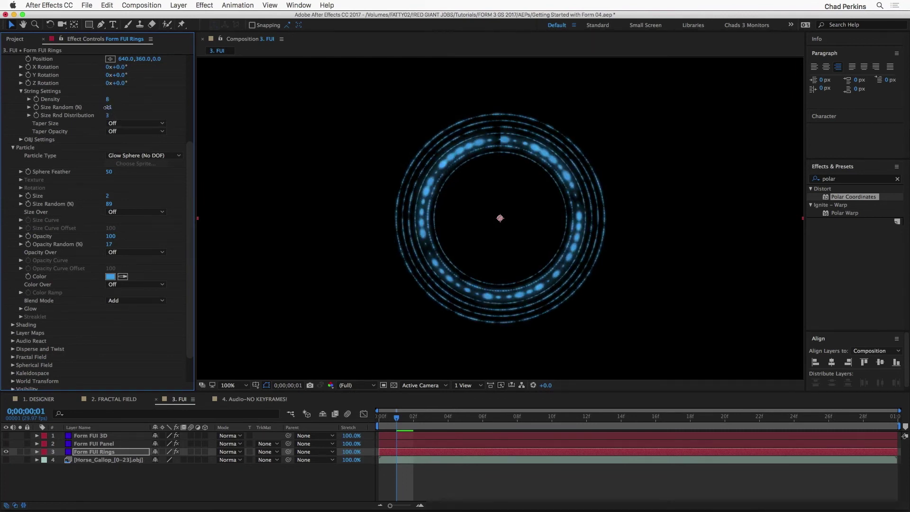
drag(107, 107, 107, 108)
Reduce the rings' Size Y to 100 and enlarge their radius by setting the Form's Y Position to 648
scroll(150, 102, up, 5)
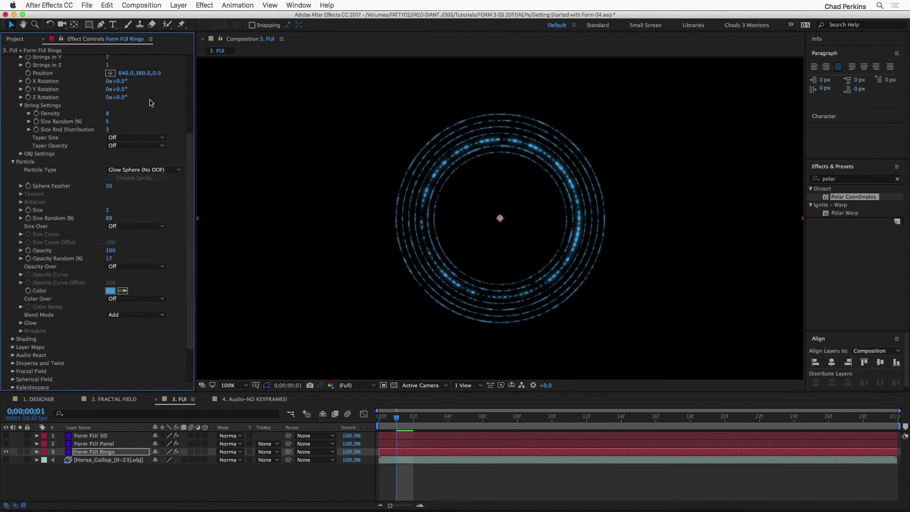
drag(113, 97, 111, 102)
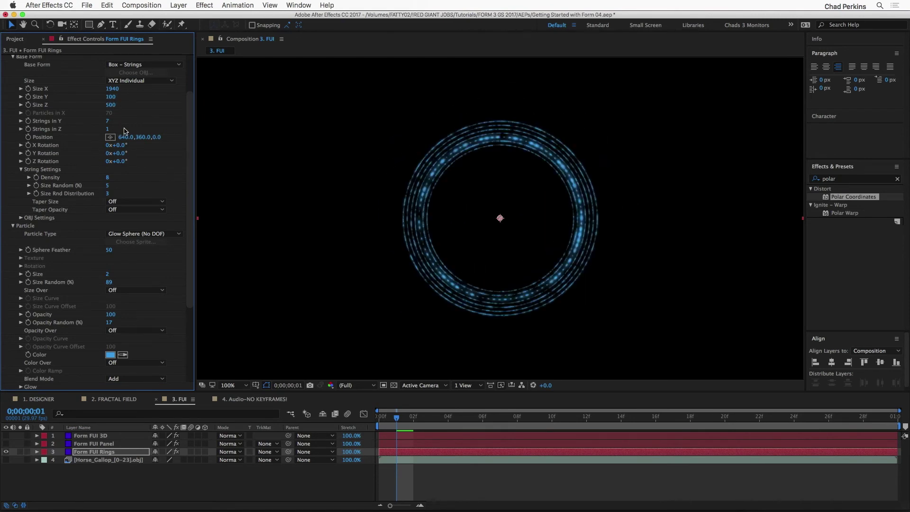
drag(144, 136, 289, 127)
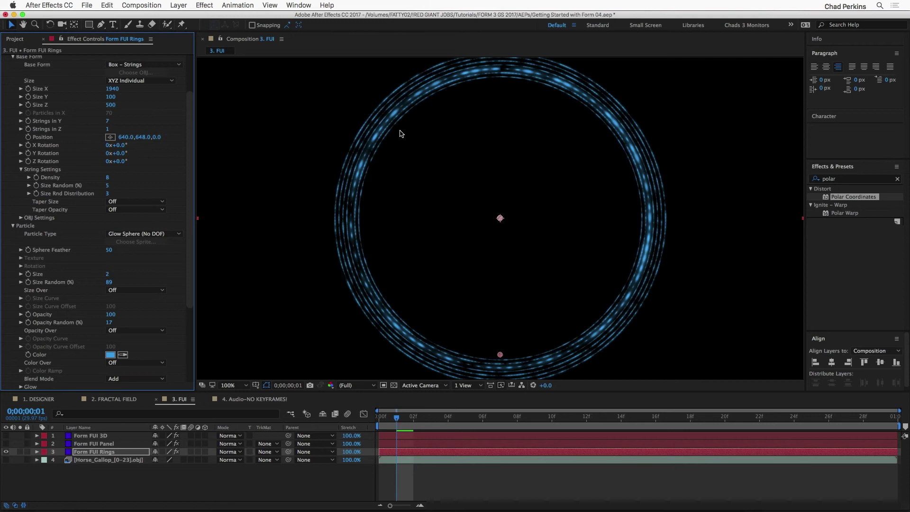
Lower the strings' Density to 6 and change the ring particles to Square
drag(106, 179, 107, 178)
click(152, 233)
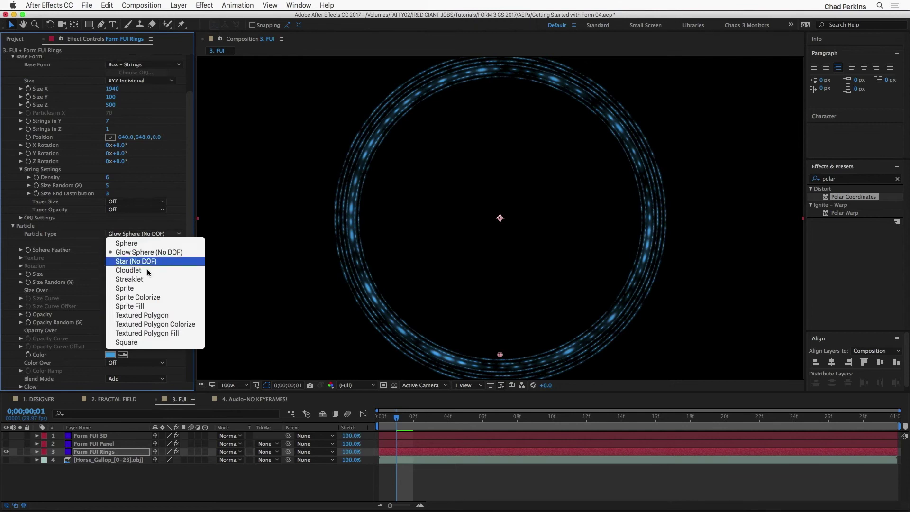
click(147, 342)
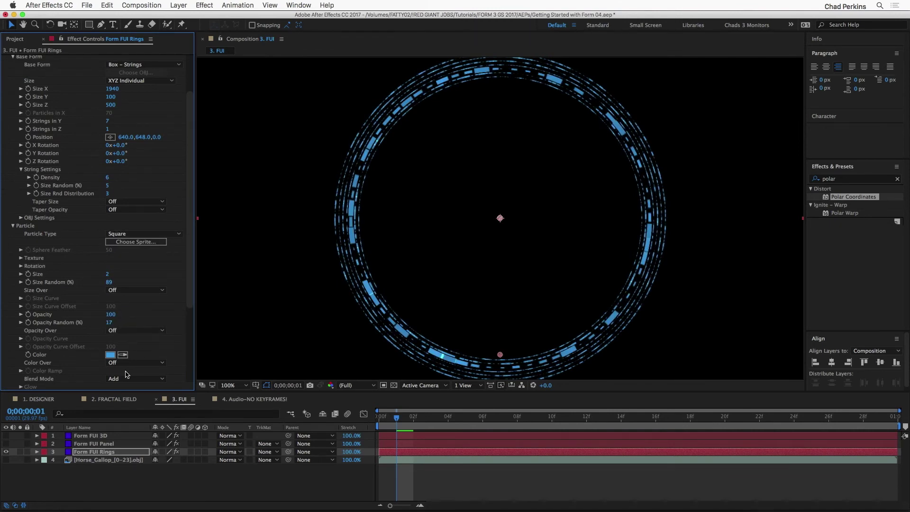
Show and select only the Form FUI Panel layer and switch its Size mode to XYZ Individual
alt+click(5, 443)
click(83, 446)
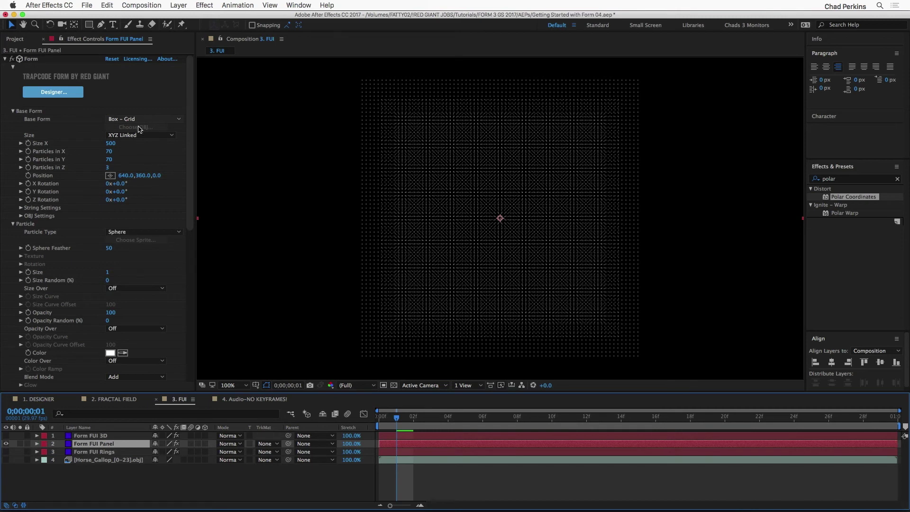
click(133, 138)
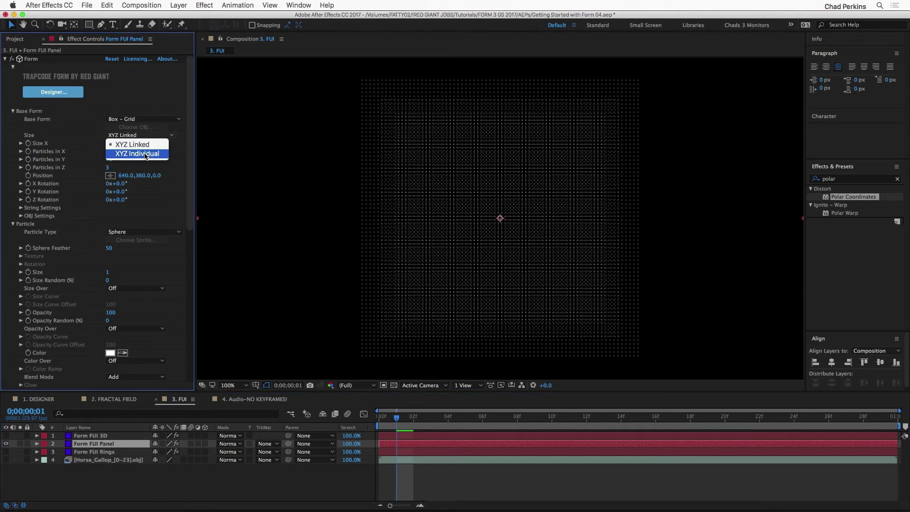
click(146, 154)
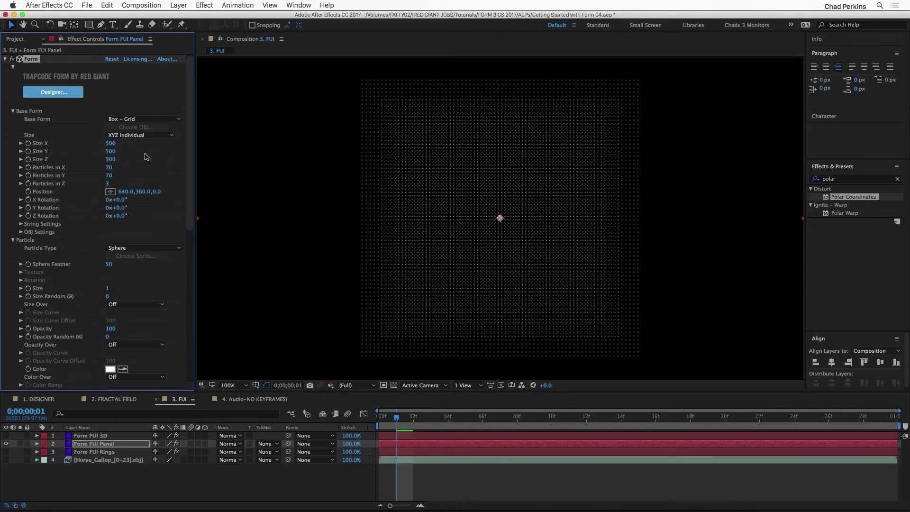
Reduce the panel's Particles in Z to 1 and resize its grid to Size X 1520 and Size Y 170
drag(102, 184, 99, 183)
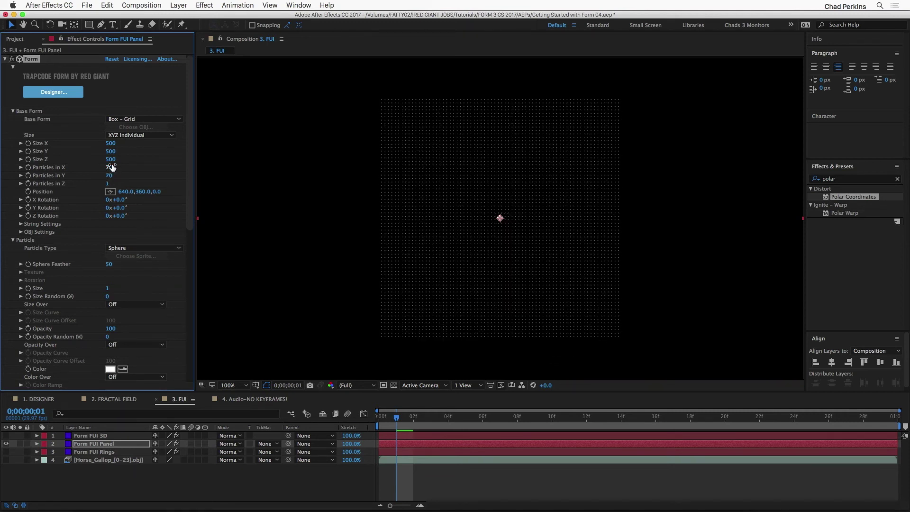
drag(106, 152, 153, 144)
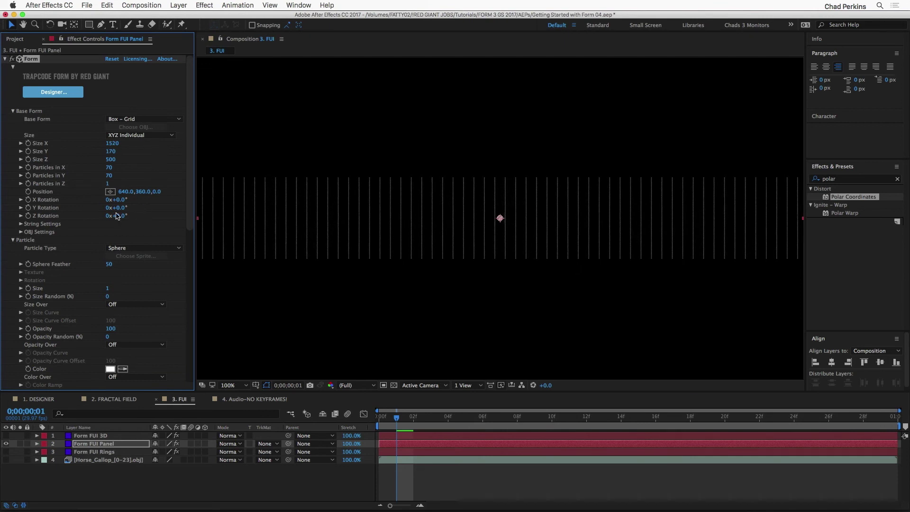
Set the panel grid to 86 Particles in X and 27 in Y, with a particle Size of 5
drag(109, 168, 115, 165)
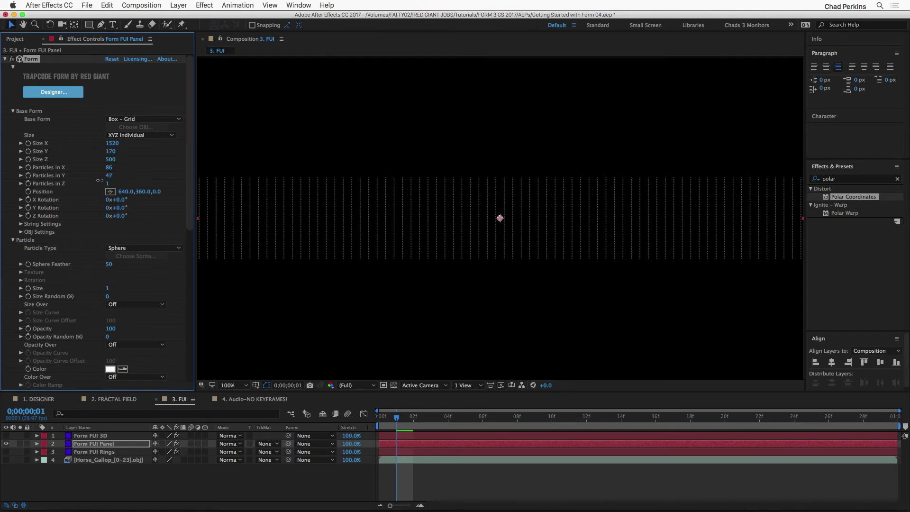
drag(96, 182, 108, 191)
drag(109, 289, 122, 288)
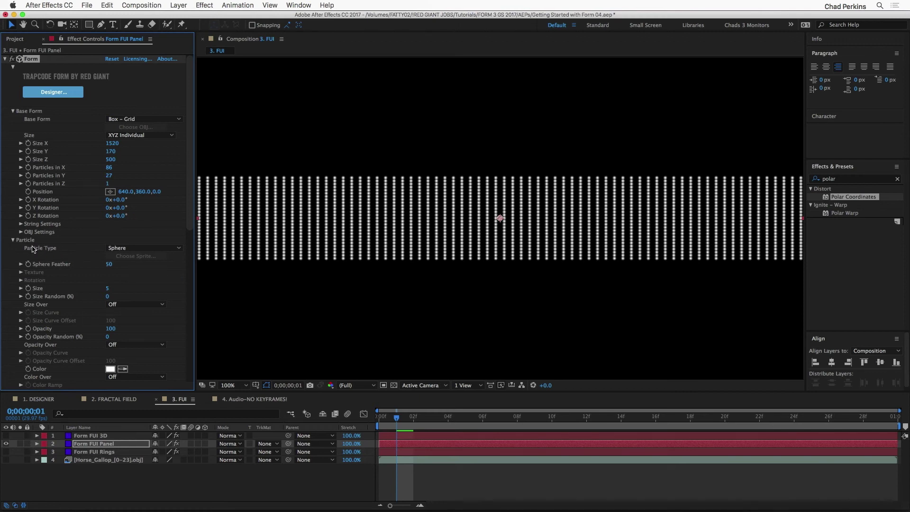
Change the panel particles to Square and set 93 Particles in X and 14 in Y
click(142, 248)
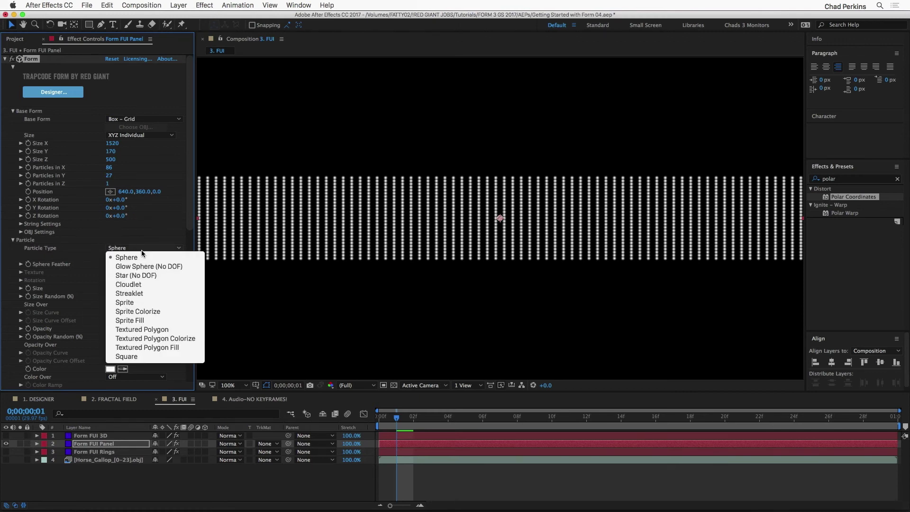
key(Escape)
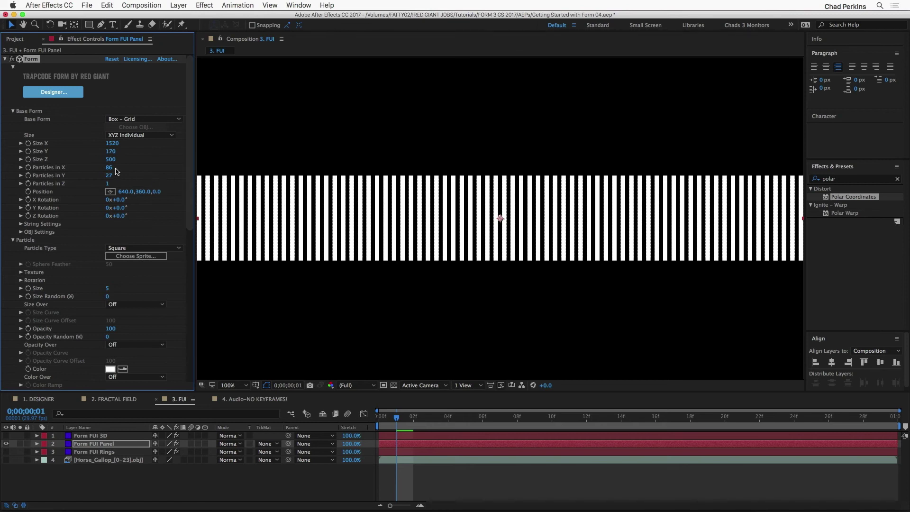
drag(108, 175, 114, 166)
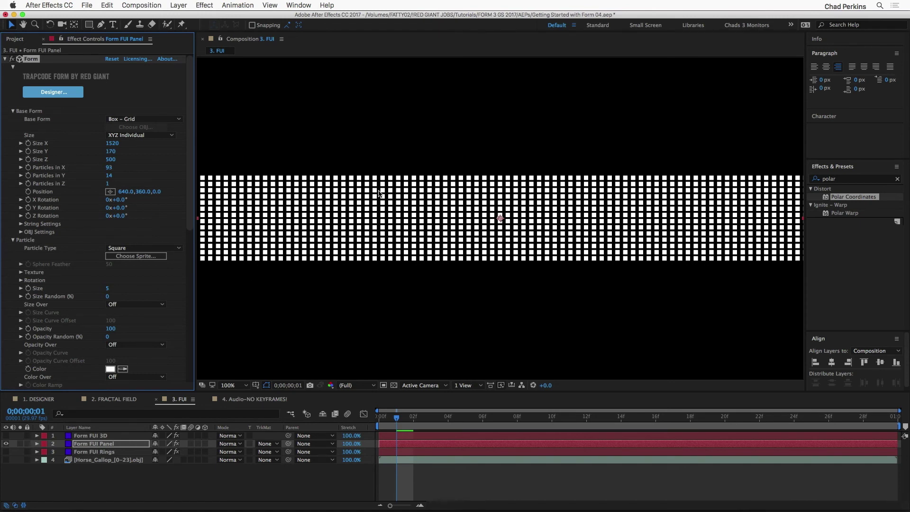
Color the panel's square particles red, about E21515, and set their Opacity Random to 84%
click(161, 289)
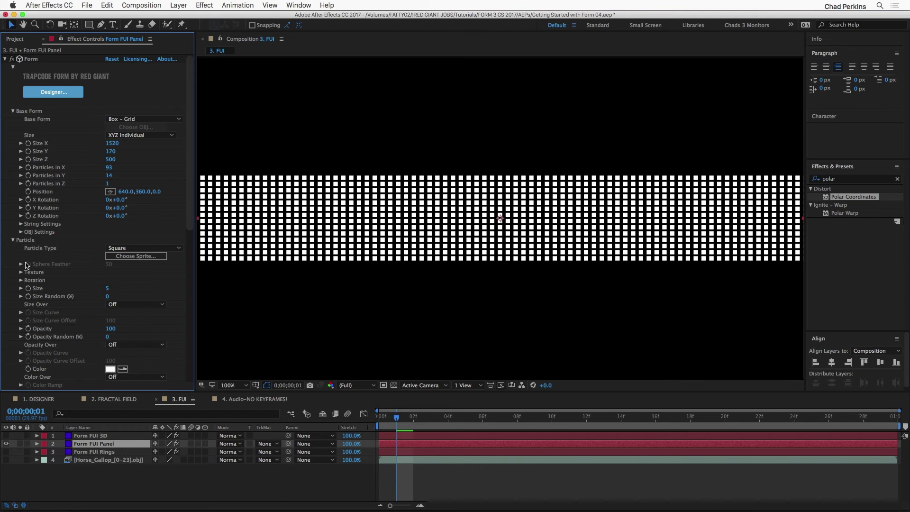
click(111, 369)
click(643, 33)
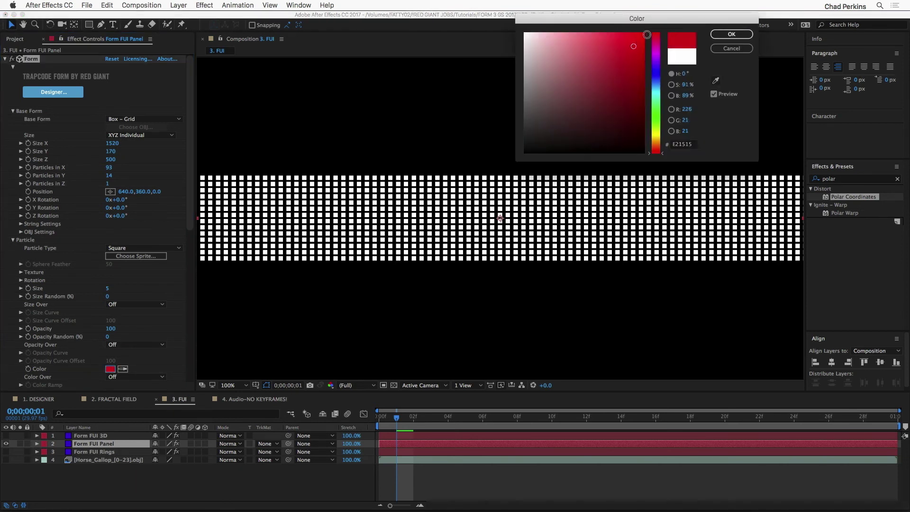
click(730, 35)
scroll(83, 282, down, 5)
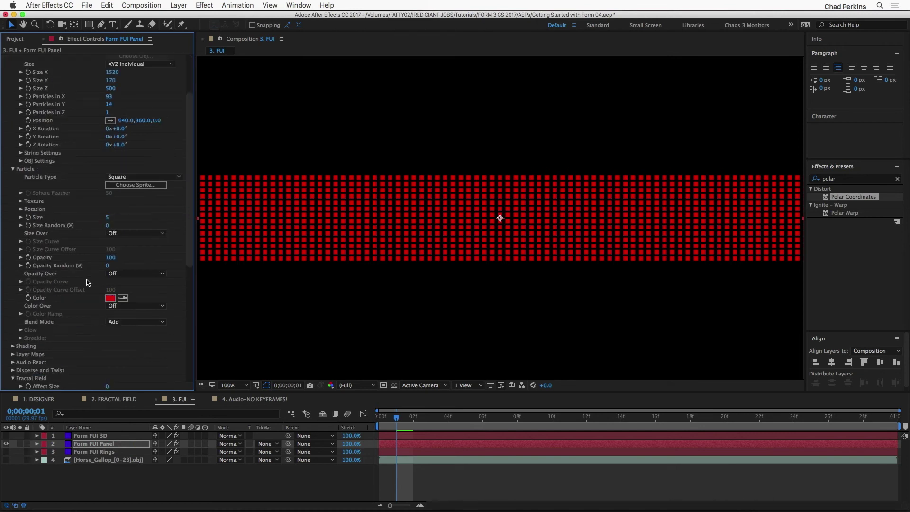
drag(121, 266, 136, 266)
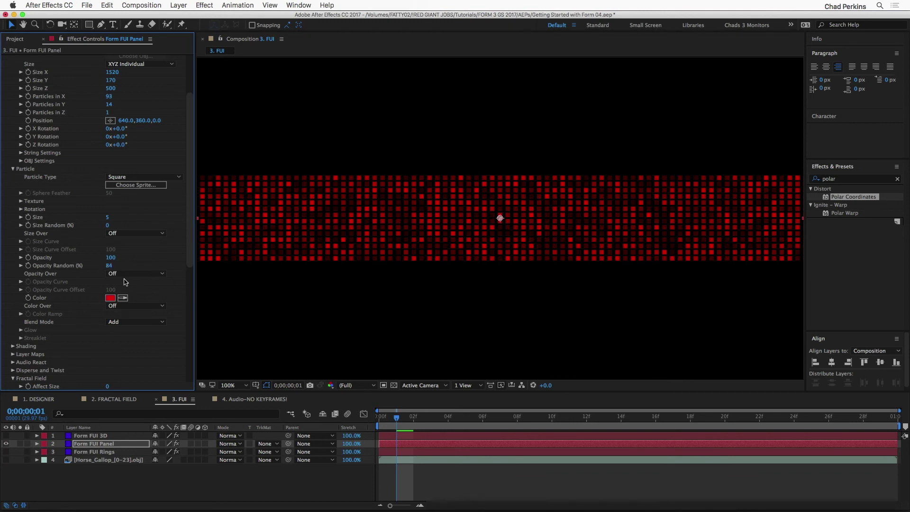
Set the panel's Fractal Field to Affect Size 2 and Affect Opacity 8, and preview the flickering animation
scroll(47, 322, down, 2)
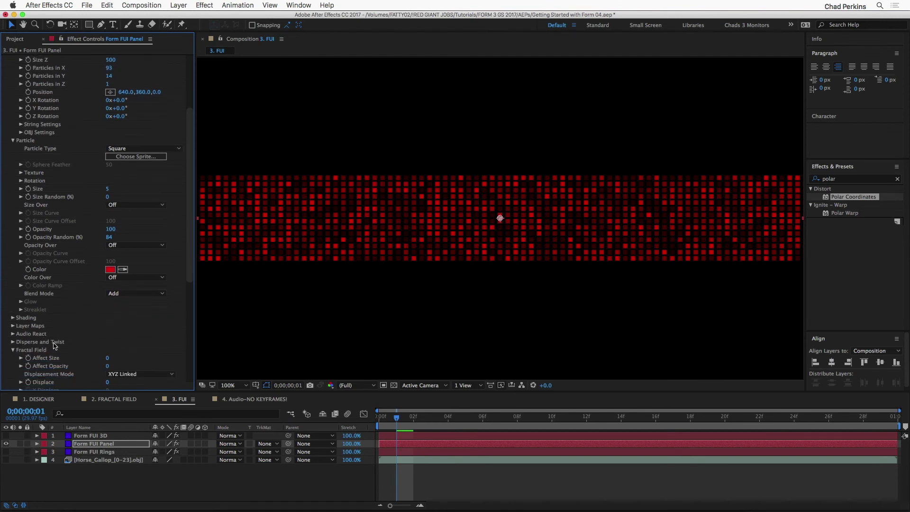
scroll(55, 346, down, 4)
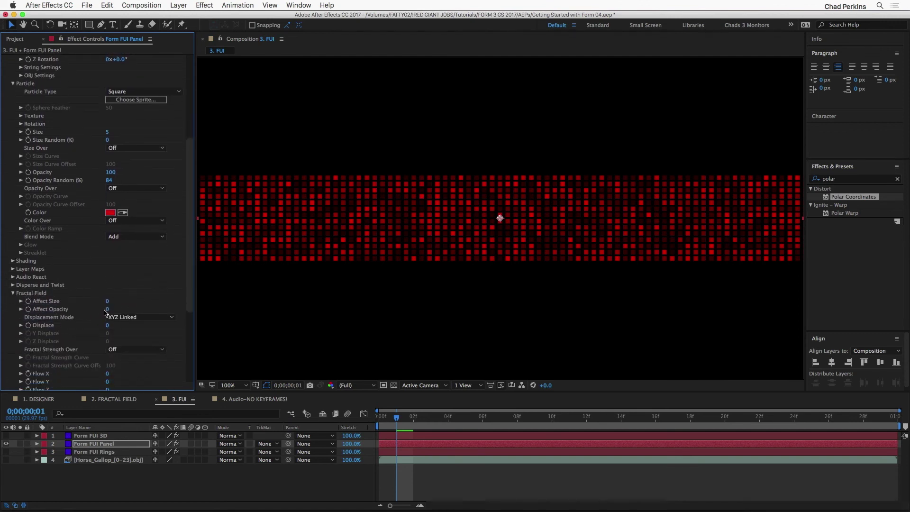
drag(111, 310, 124, 308)
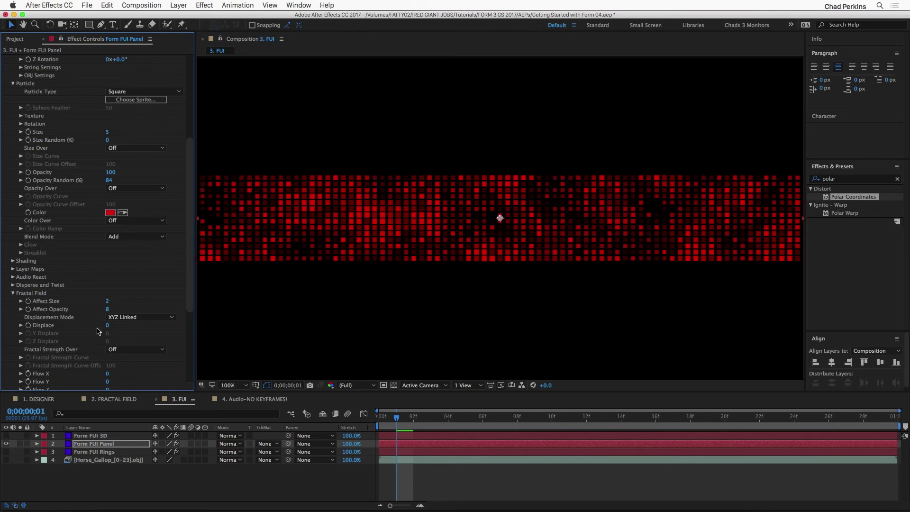
key(space)
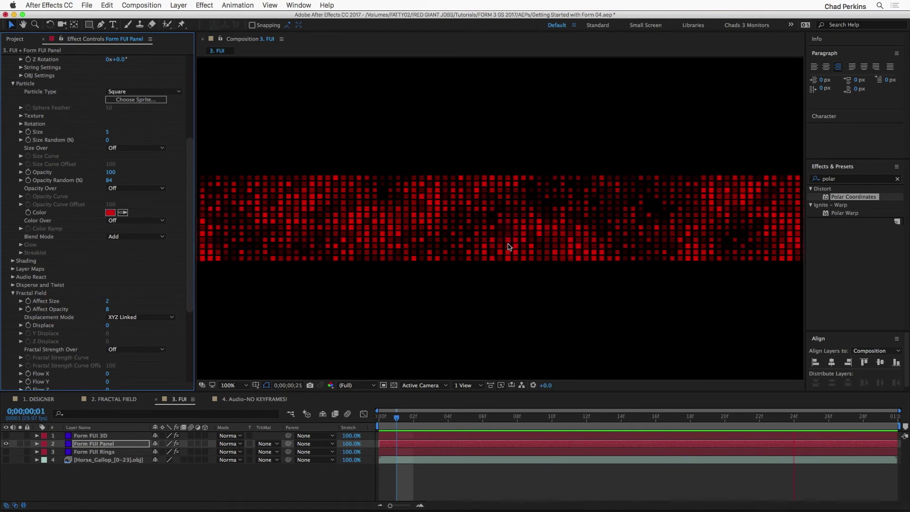
key(space)
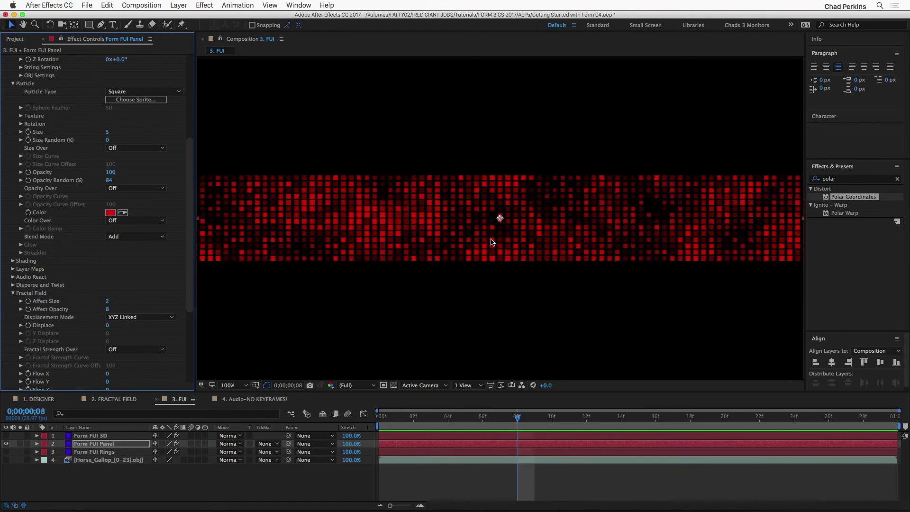
Show and select only the Form FUI 3D layer and set its Base Form to OBJ Model
click(6, 444)
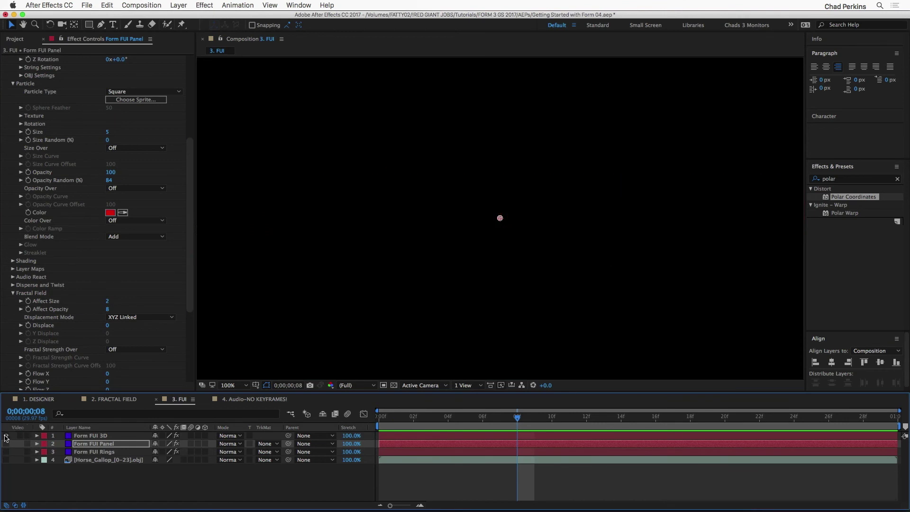
click(6, 435)
click(90, 435)
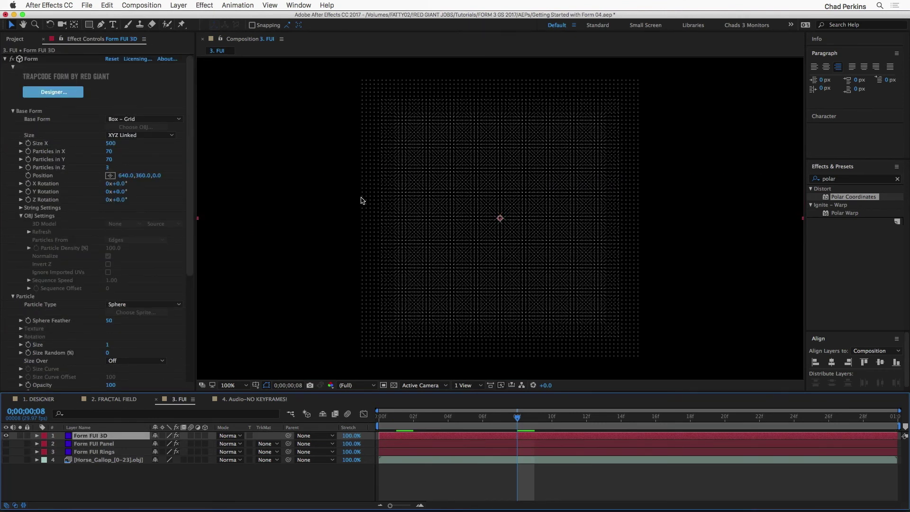
click(122, 120)
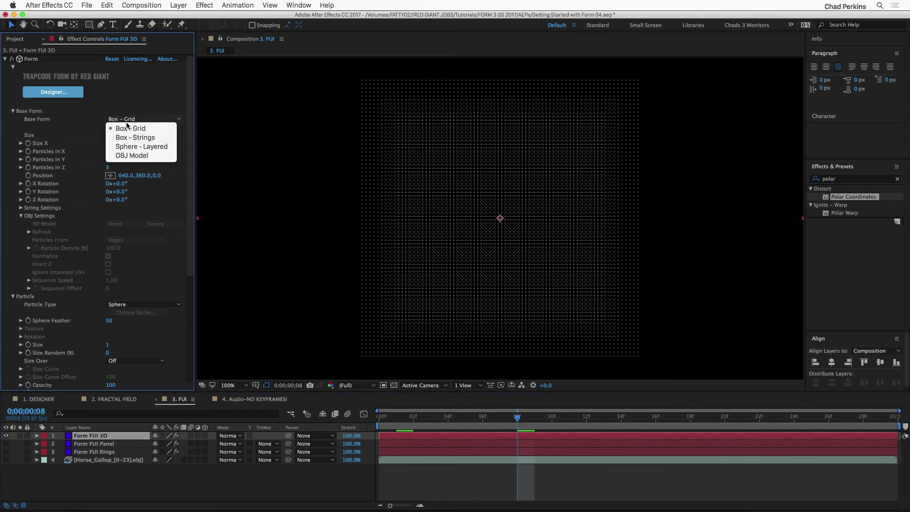
click(137, 158)
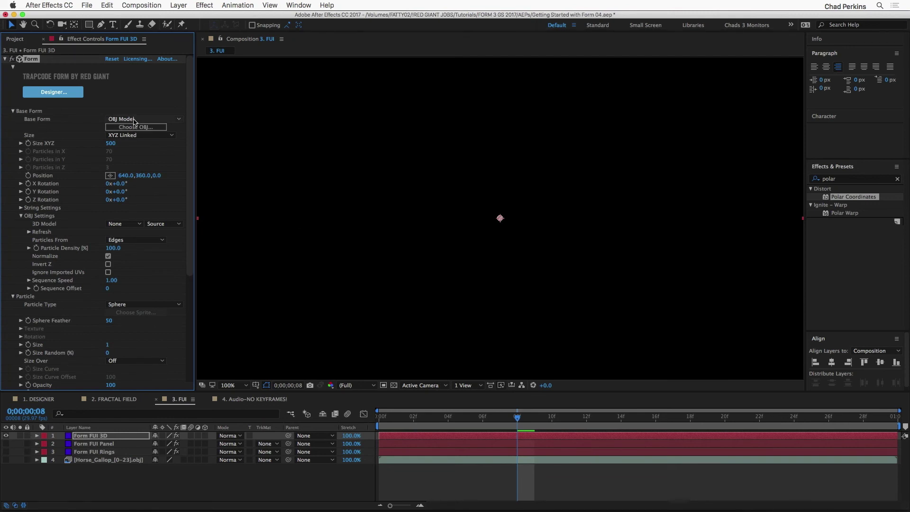
Browse the built-in OBJ library through its Geometry and PixelLab Objects collections without choosing a model
click(124, 128)
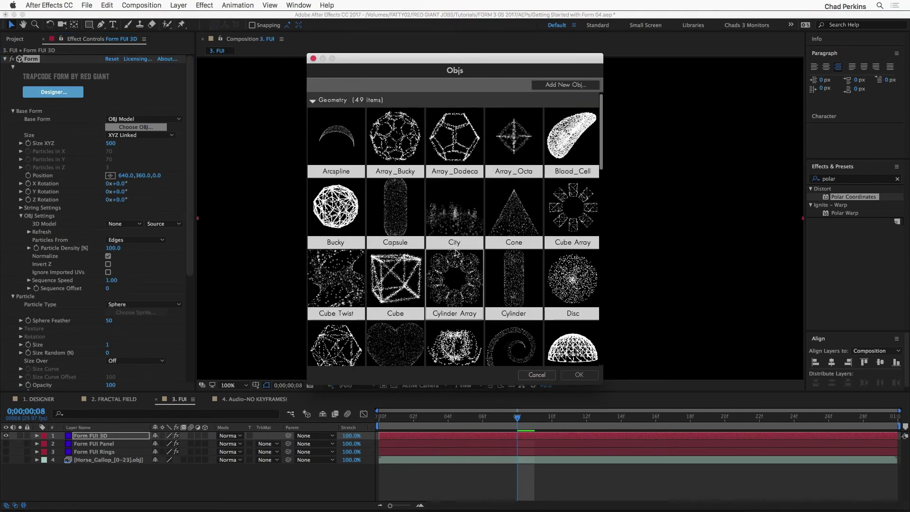
scroll(464, 237, down, 1)
scroll(463, 239, down, 10)
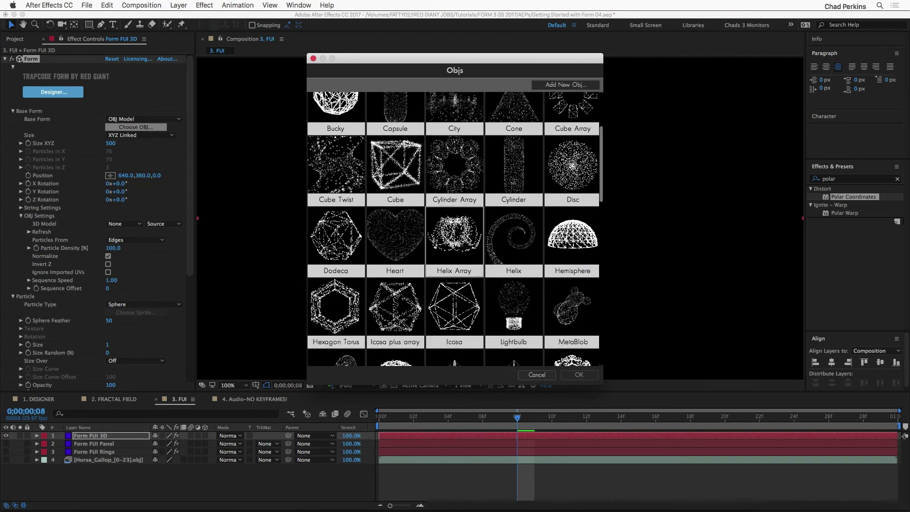
scroll(468, 237, down, 6)
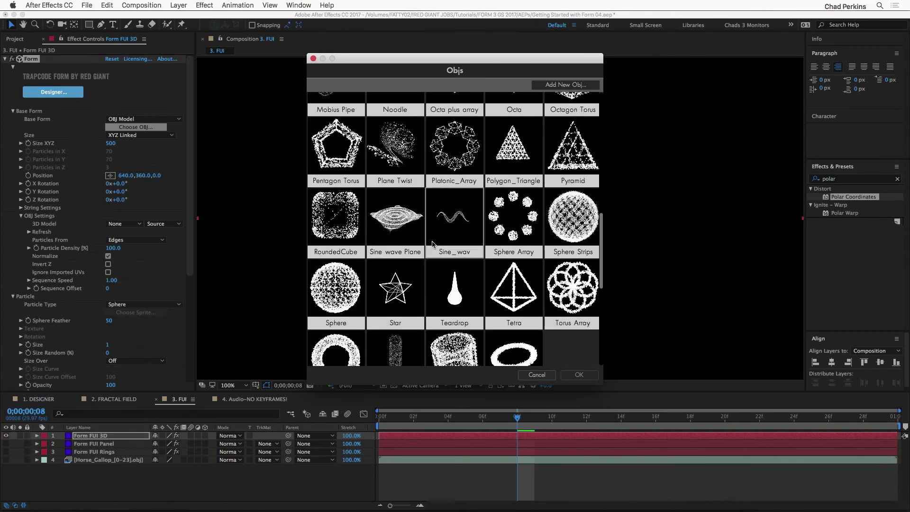
scroll(422, 242, down, 4)
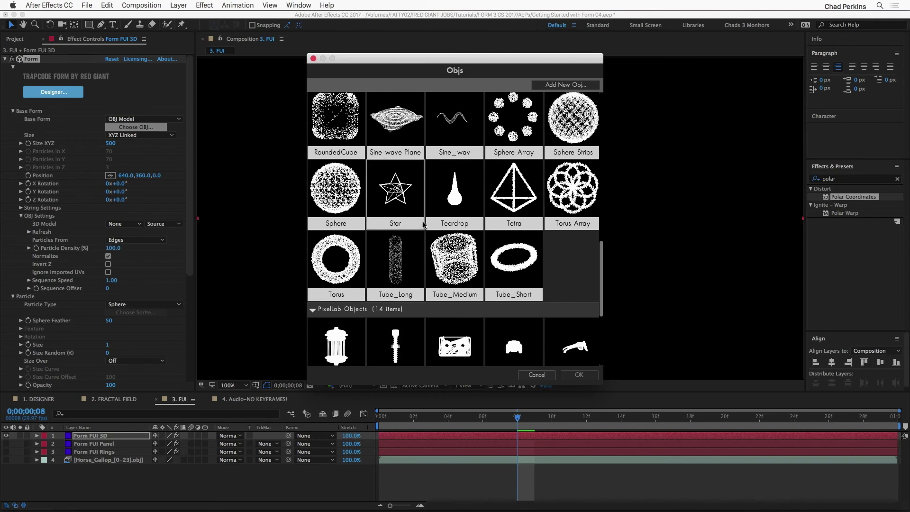
scroll(450, 183, down, 1)
scroll(450, 182, down, 5)
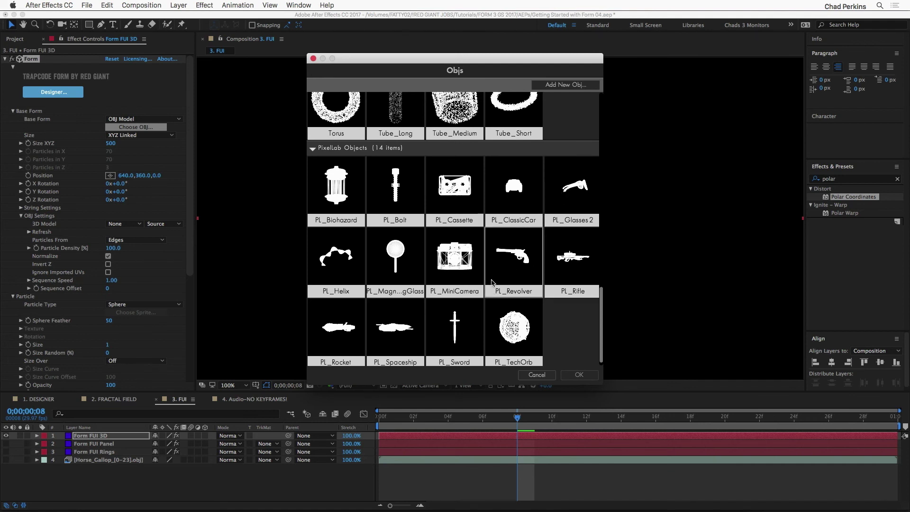
click(540, 377)
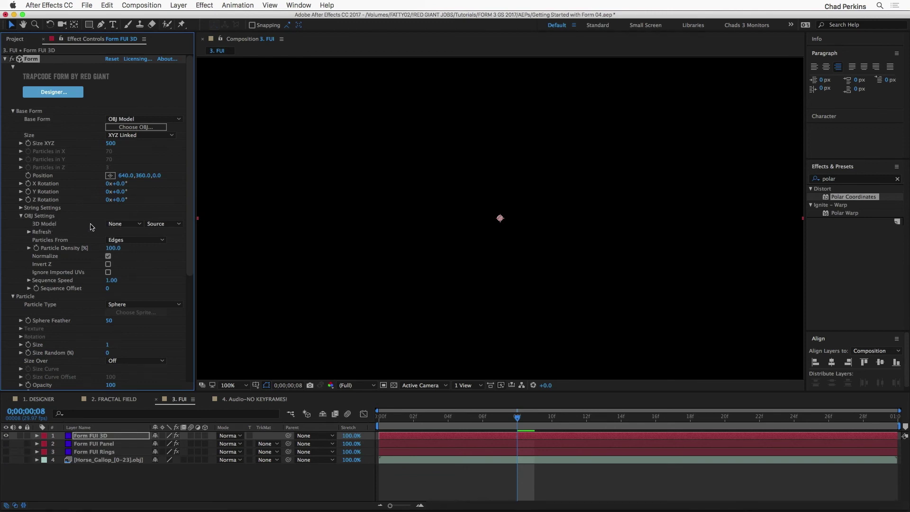
Use the Horse_Gallop_[0-23].obj layer as the Form's 3D model and set its Y Rotation to 90°
click(132, 225)
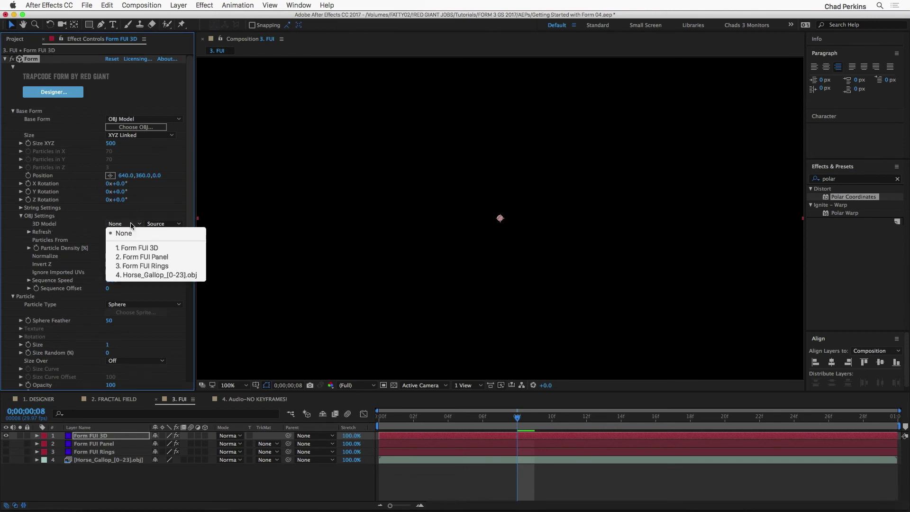
click(153, 275)
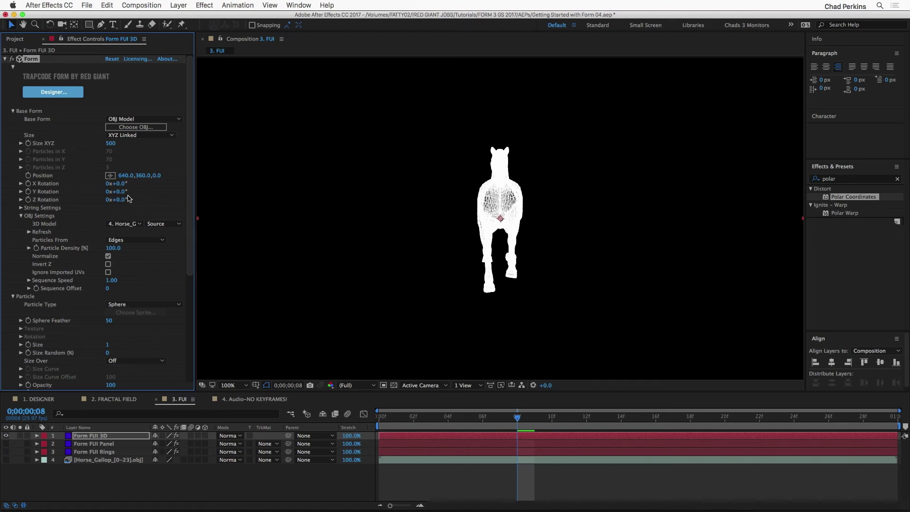
drag(125, 189, 149, 186)
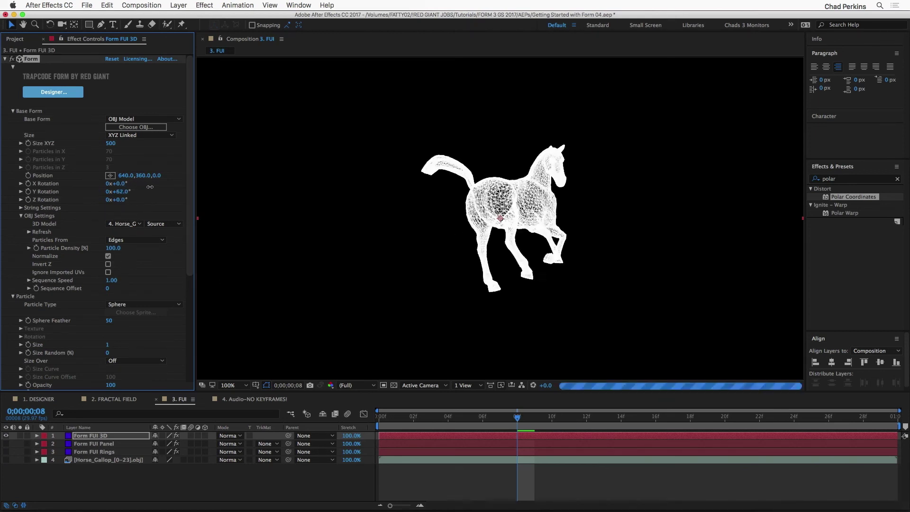
click(122, 192)
text(90)
key(Return)
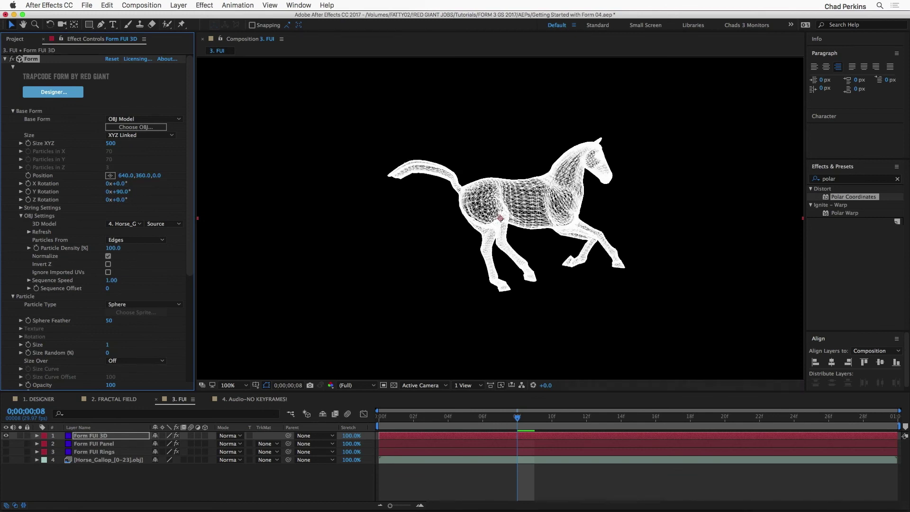
Generate the horse's particles from Faces at 51% density in blue, with Size Random 33% and Opacity Random 54%
click(136, 240)
click(132, 267)
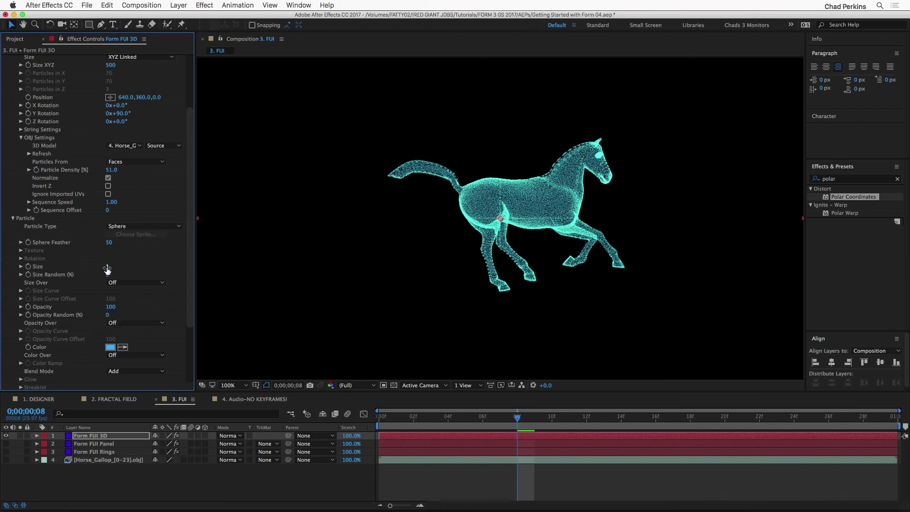
drag(114, 273, 119, 271)
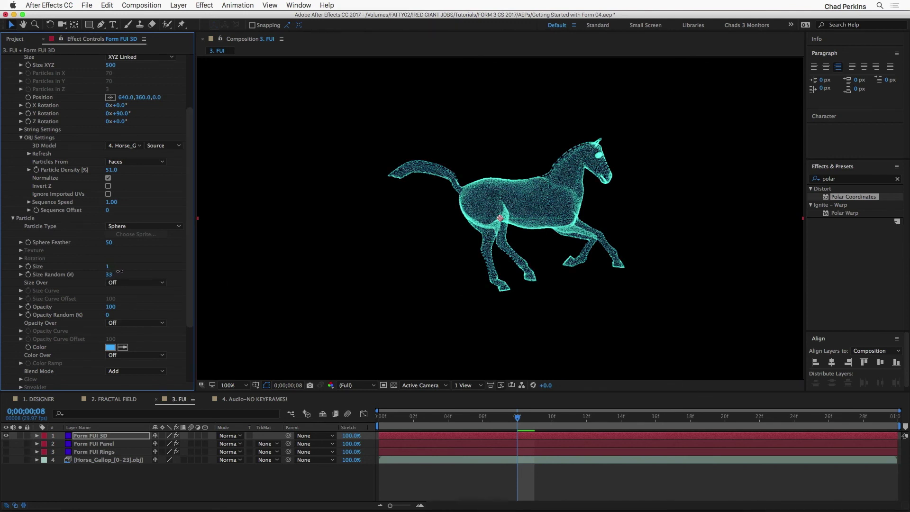
drag(109, 315, 133, 308)
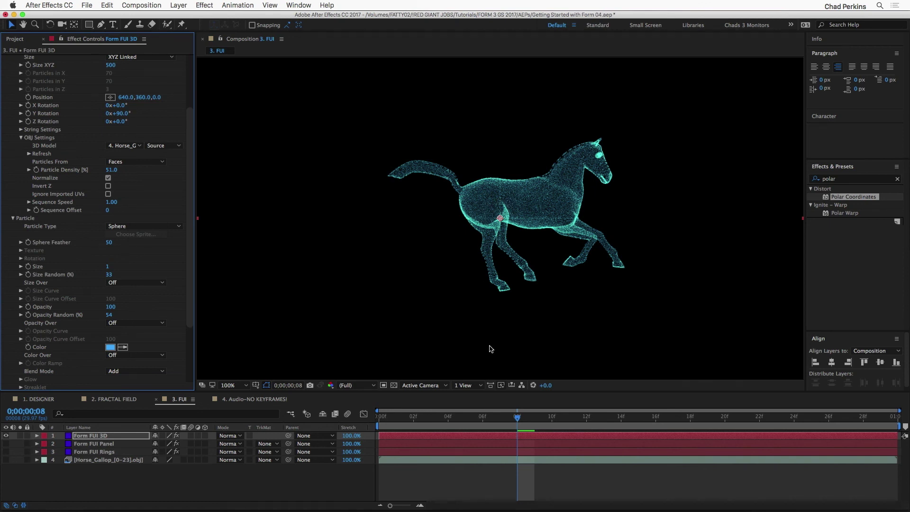
Preview the galloping particle horse from about frame 2 of the timeline
click(411, 418)
key(space)
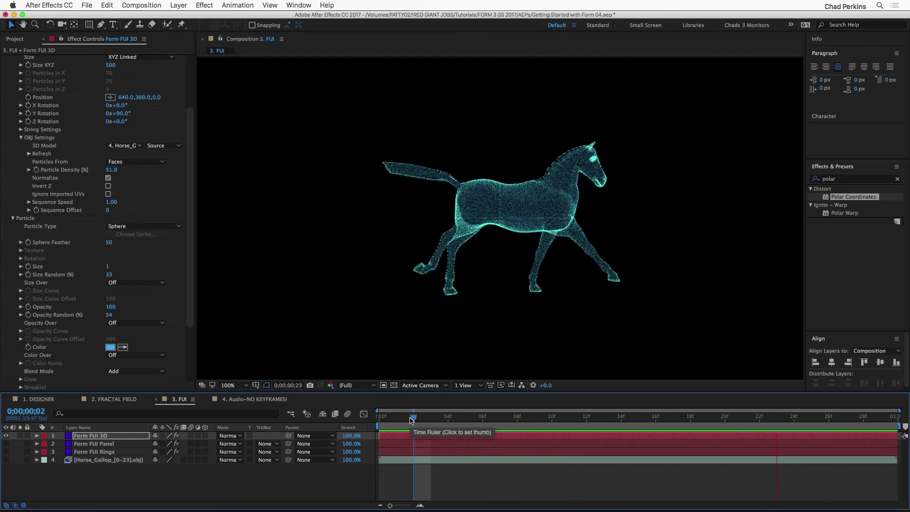
key(space)
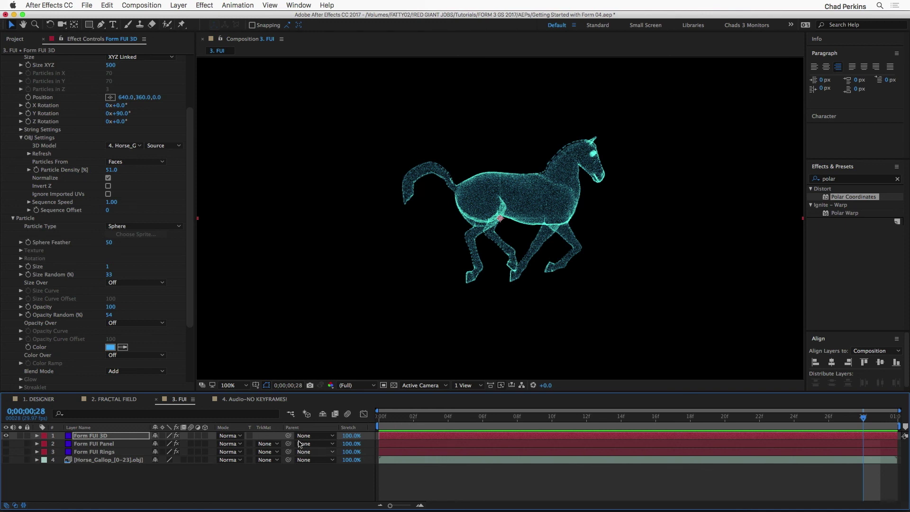
Switch to the 4. Audio-NO KEYFRAMES! composition and preview its audio-driven animation from the first frame
click(252, 403)
drag(363, 417, 342, 420)
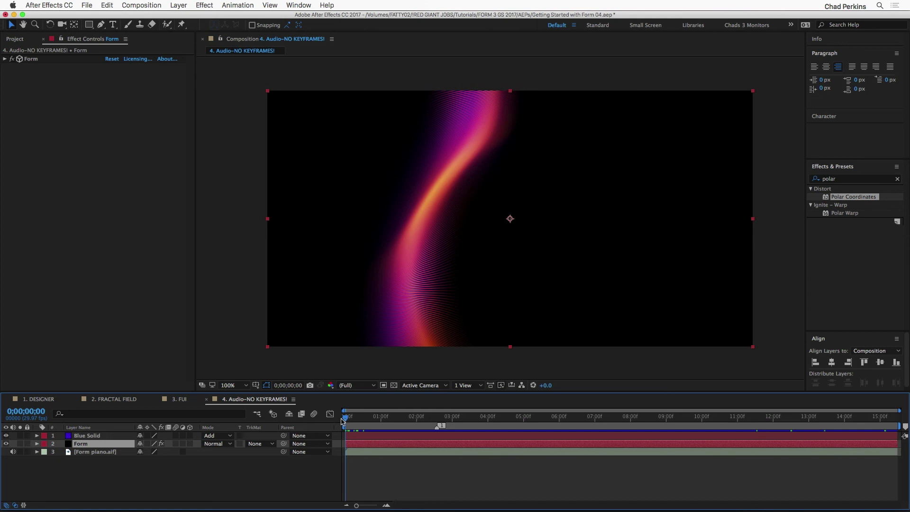
key(space)
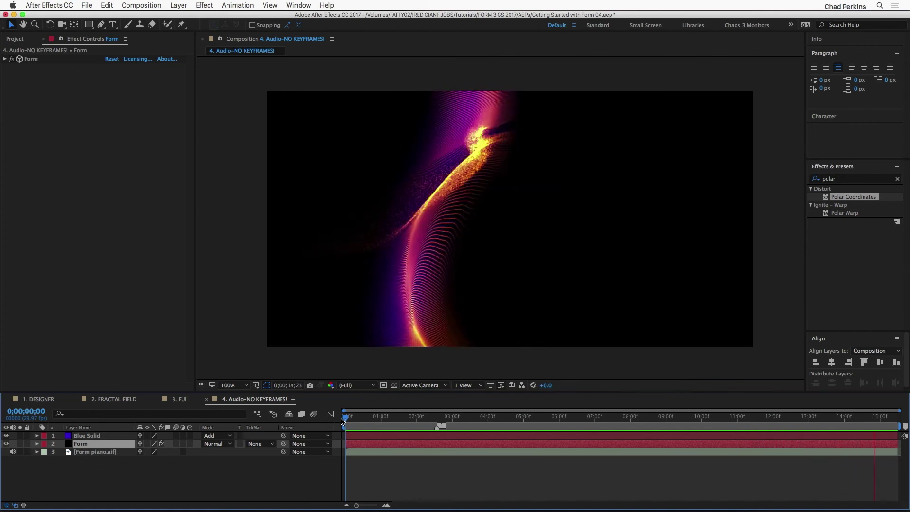
key(space)
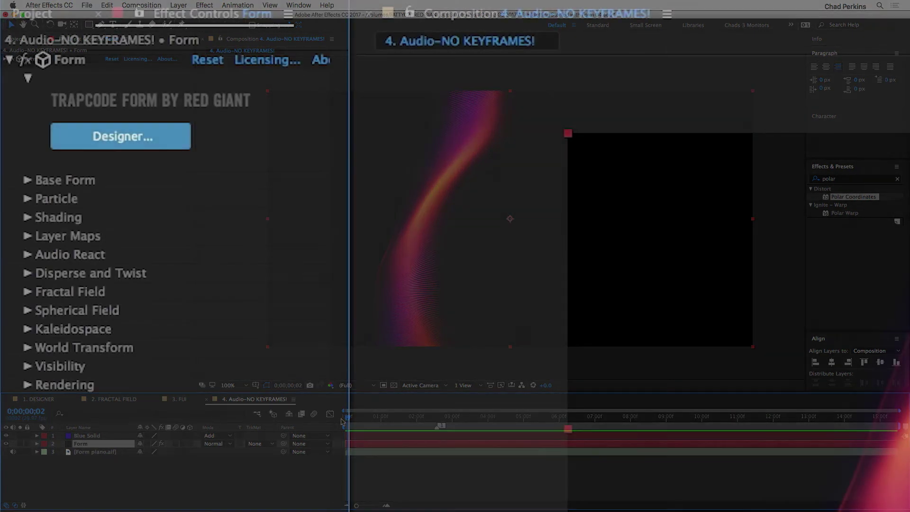
Expand the Form effect's Audio React settings to examine the first reactor
click(28, 255)
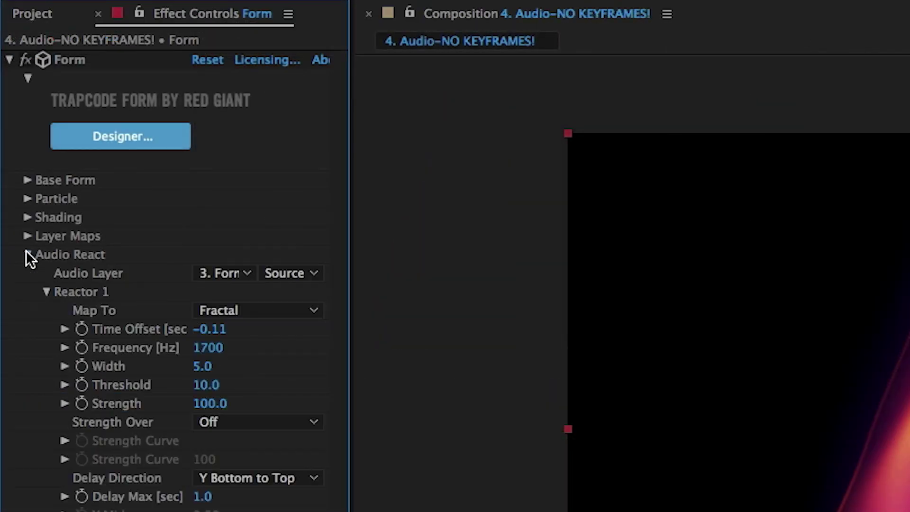